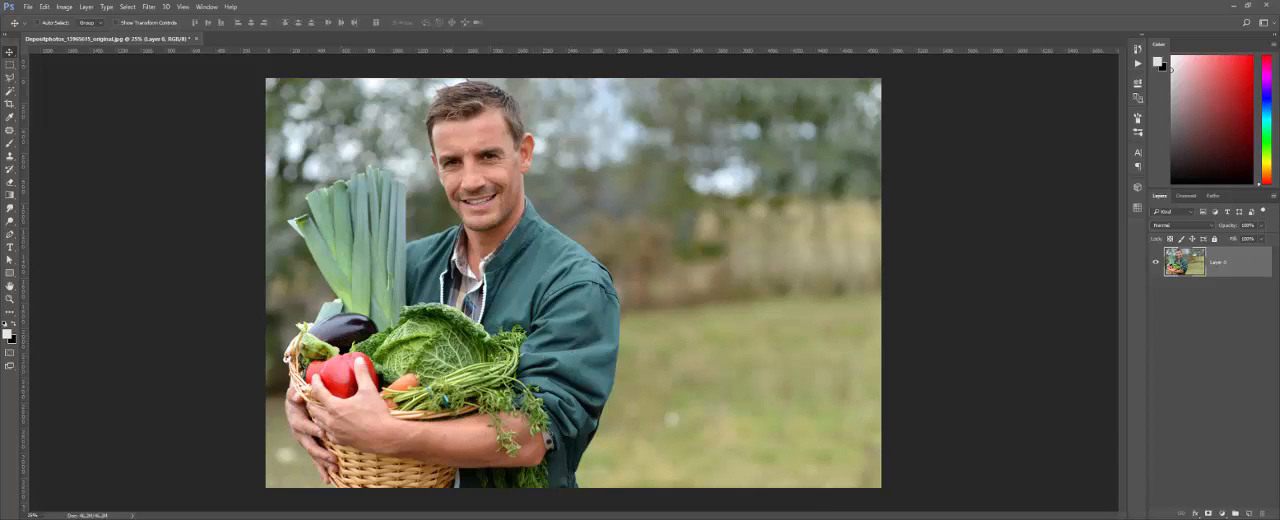
Step: Rename the photo layer as ORIGINAL and clear the selection around the whole picture
{"action": "double_click", "coordinate": [1212, 263]}
{"action": "type", "text": "GINAL"}
{"action": "key", "text": "Return"}
{"action": "left_click", "coordinate": [1183, 248], "text": "ctrl"}
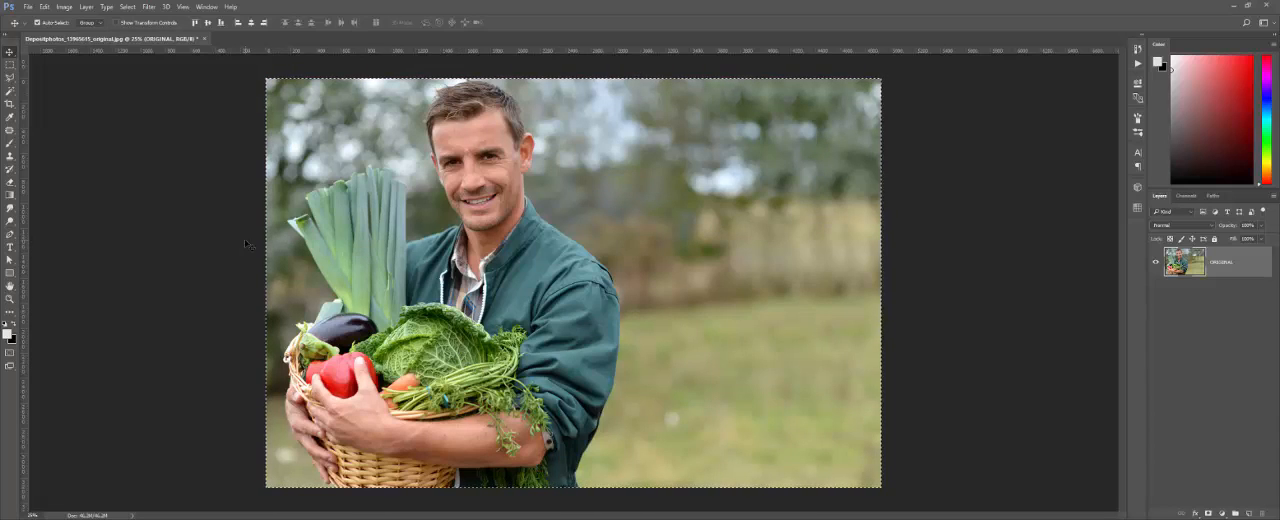
{"action": "key", "text": "ctrl+d"}
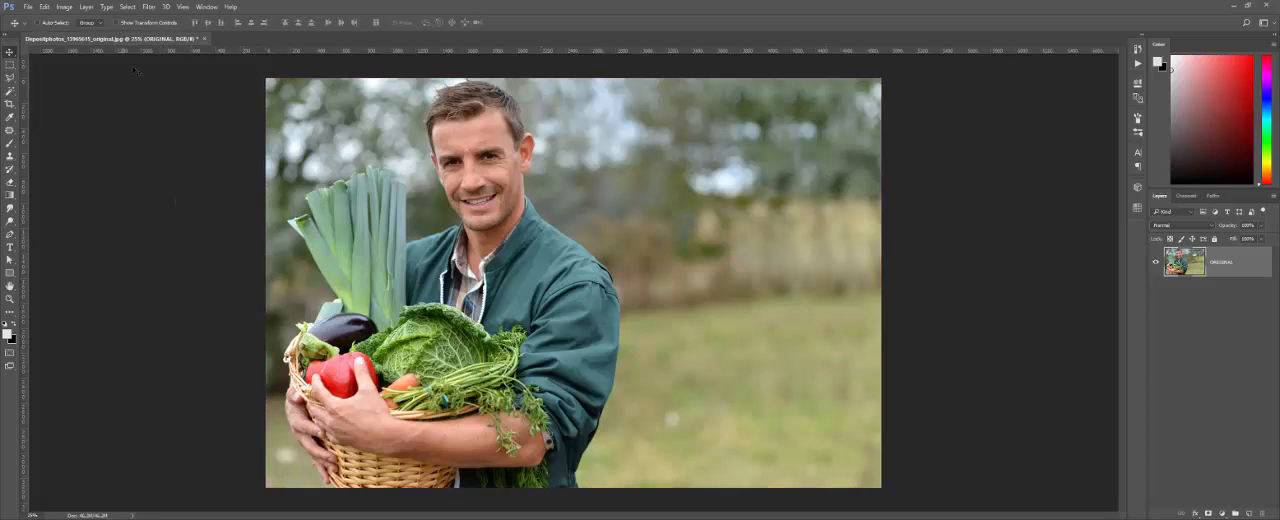
Step: Open the HDR Toning adjustment for the photo, agree to flatten the document, and move the settings clear of the picture
{"action": "left_click", "coordinate": [70, 7]}
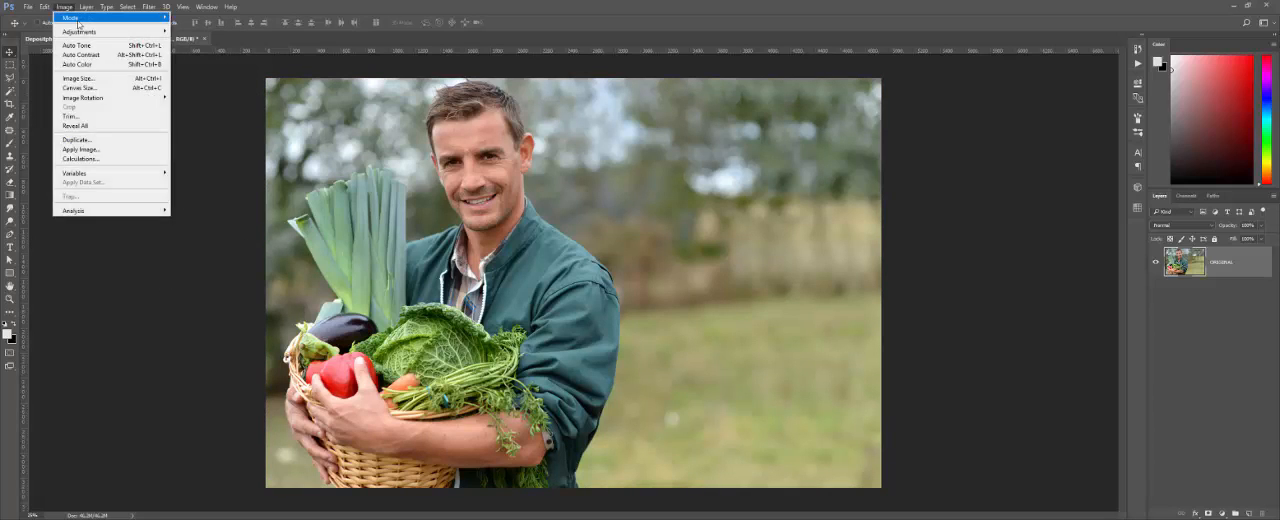
{"action": "mouse_move", "coordinate": [100, 31]}
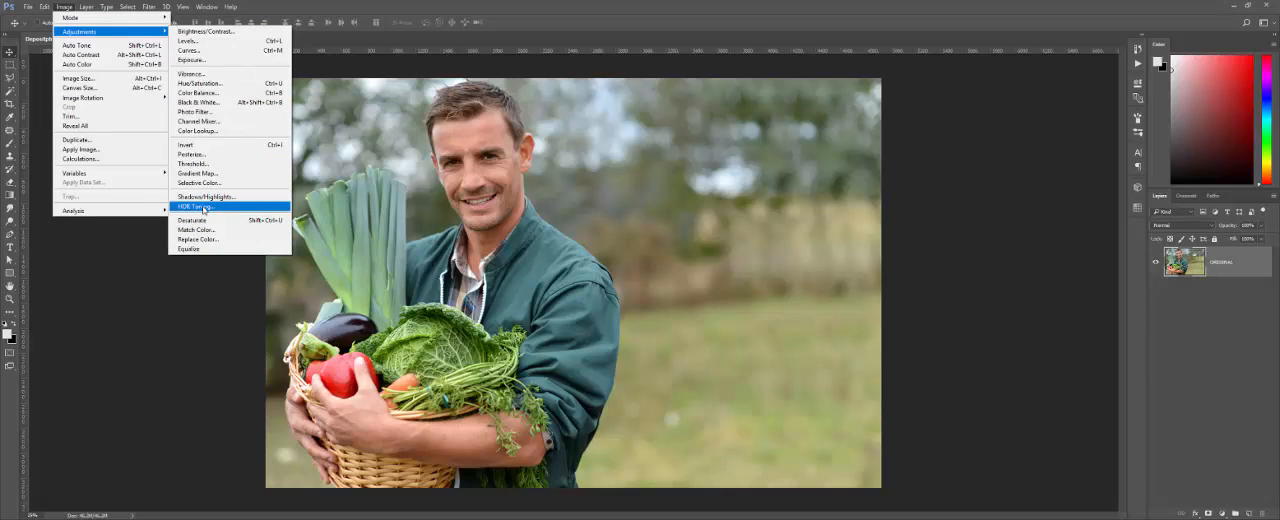
{"action": "left_click", "coordinate": [202, 210]}
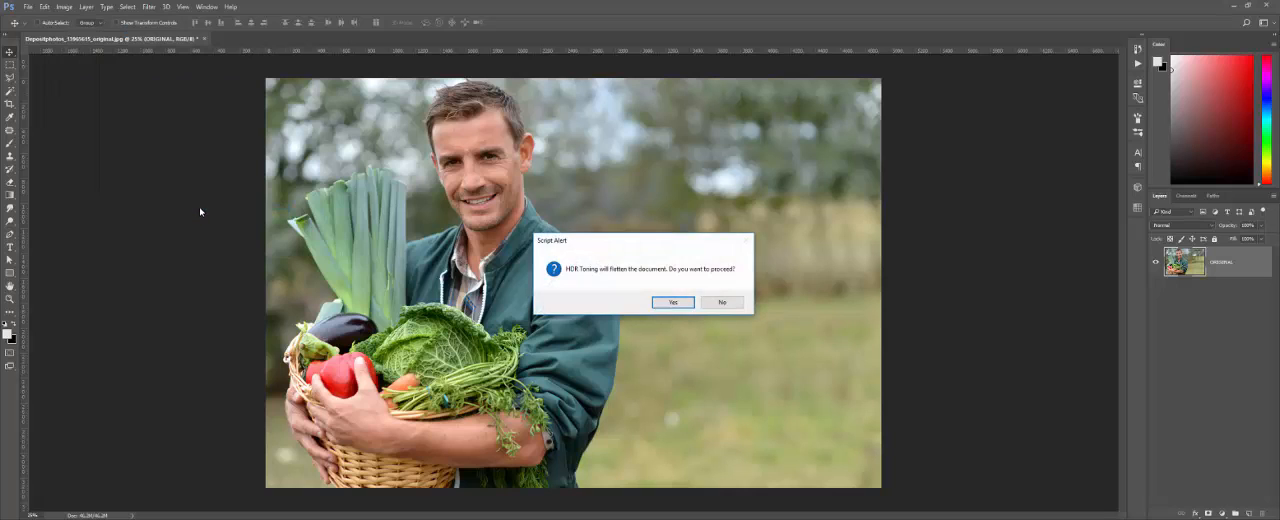
{"action": "left_click_drag", "start_coordinate": [598, 248], "coordinate": [709, 225]}
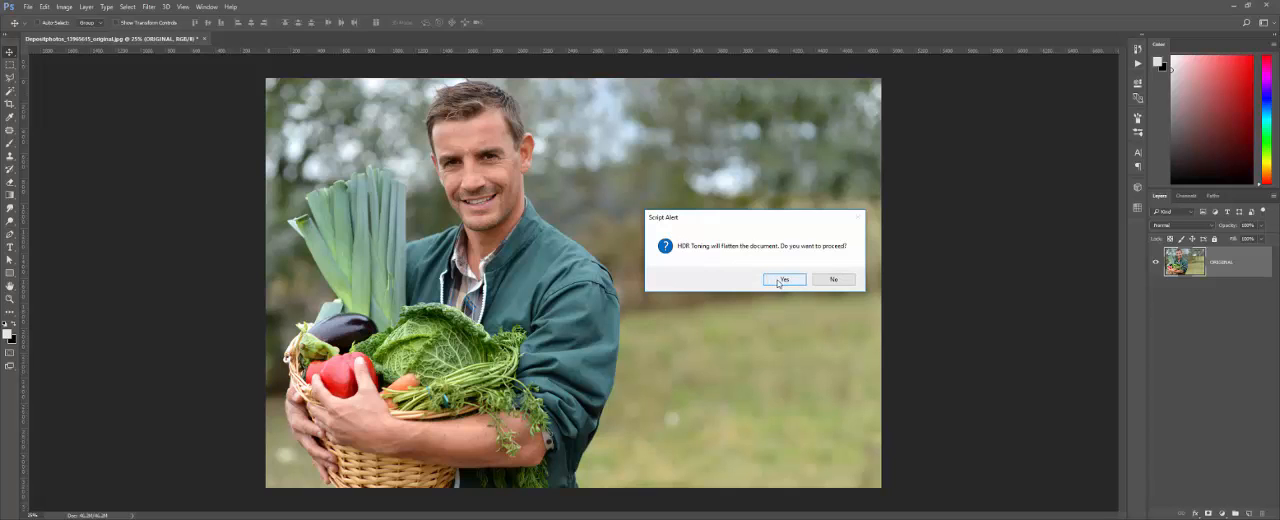
{"action": "left_click", "coordinate": [777, 281]}
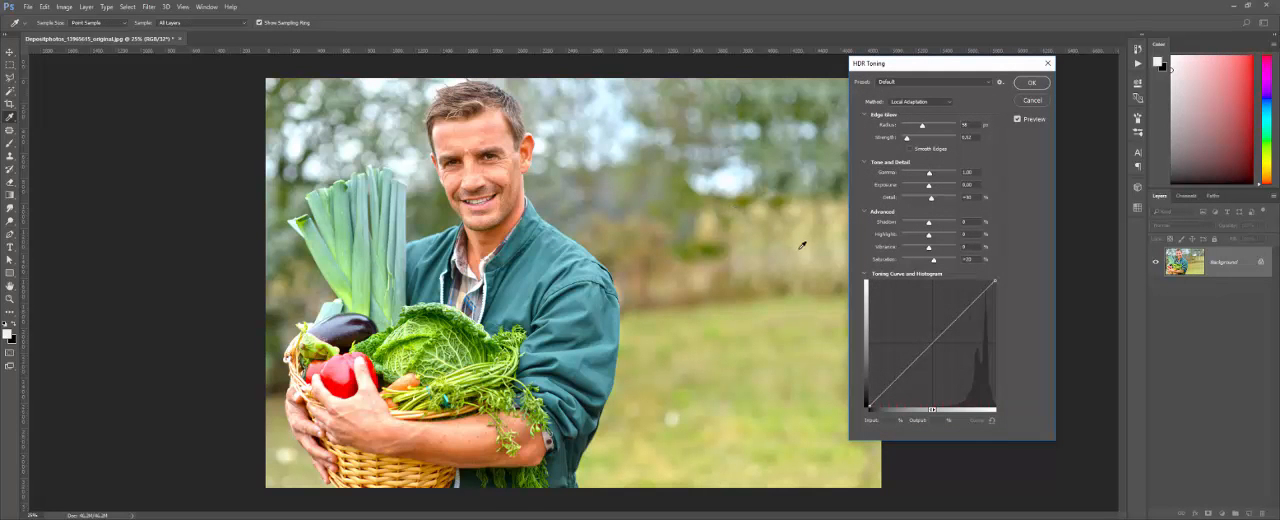
{"action": "left_click_drag", "start_coordinate": [919, 66], "coordinate": [962, 76]}
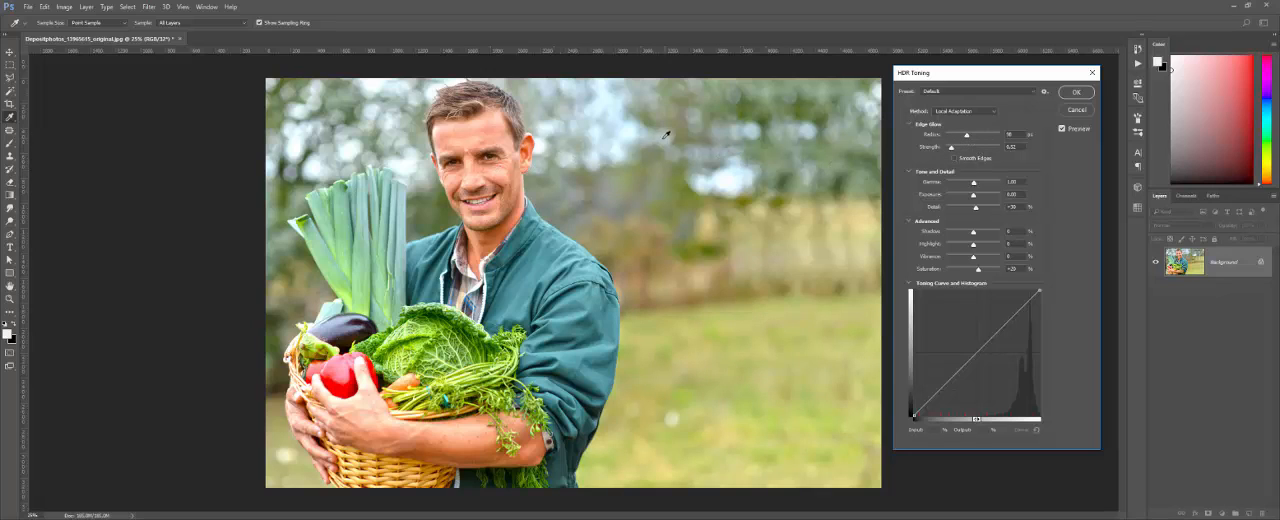
Step: Increase the edge glow radius and set Detail to +300%
{"action": "left_click_drag", "start_coordinate": [967, 136], "coordinate": [983, 136]}
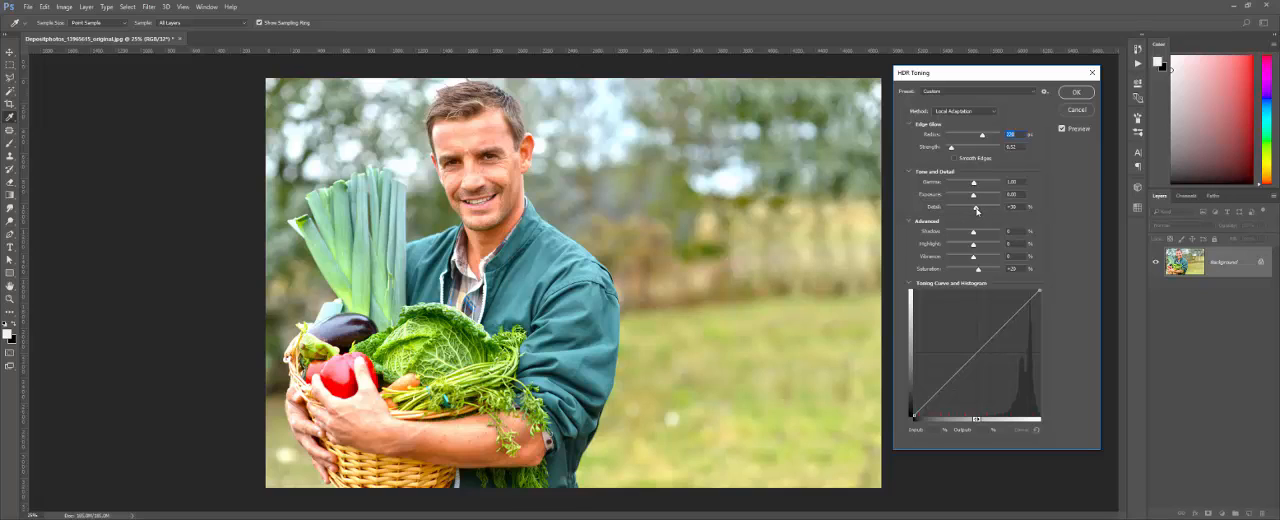
{"action": "left_click_drag", "start_coordinate": [977, 210], "coordinate": [1014, 210]}
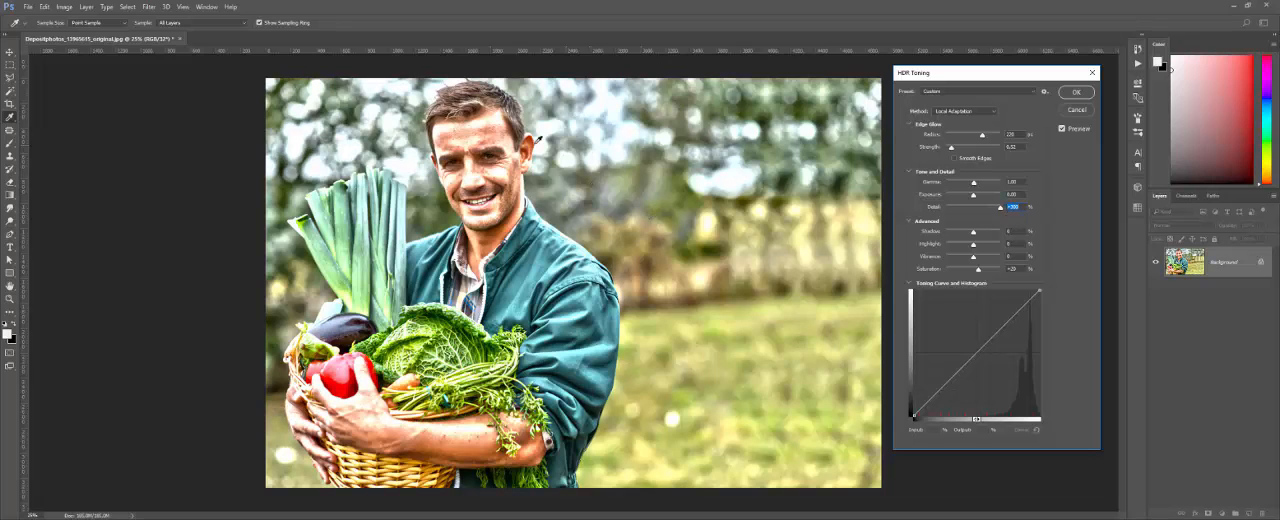
Step: Compare the toned photo with the original and examine the effect on the man's face close up
{"action": "left_click", "coordinate": [1062, 129]}
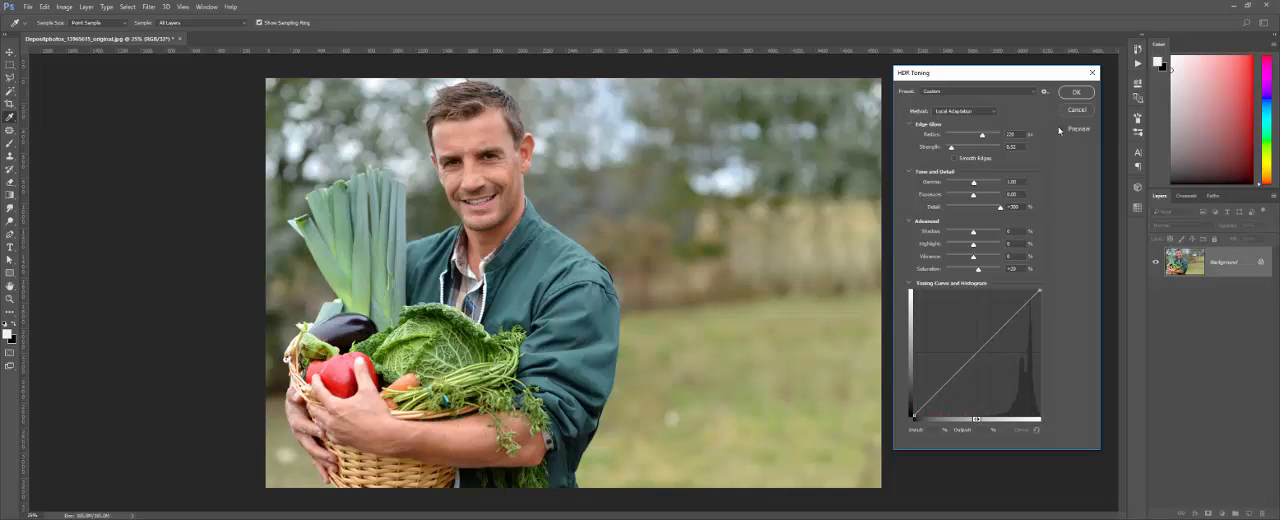
{"action": "left_click", "coordinate": [1062, 129]}
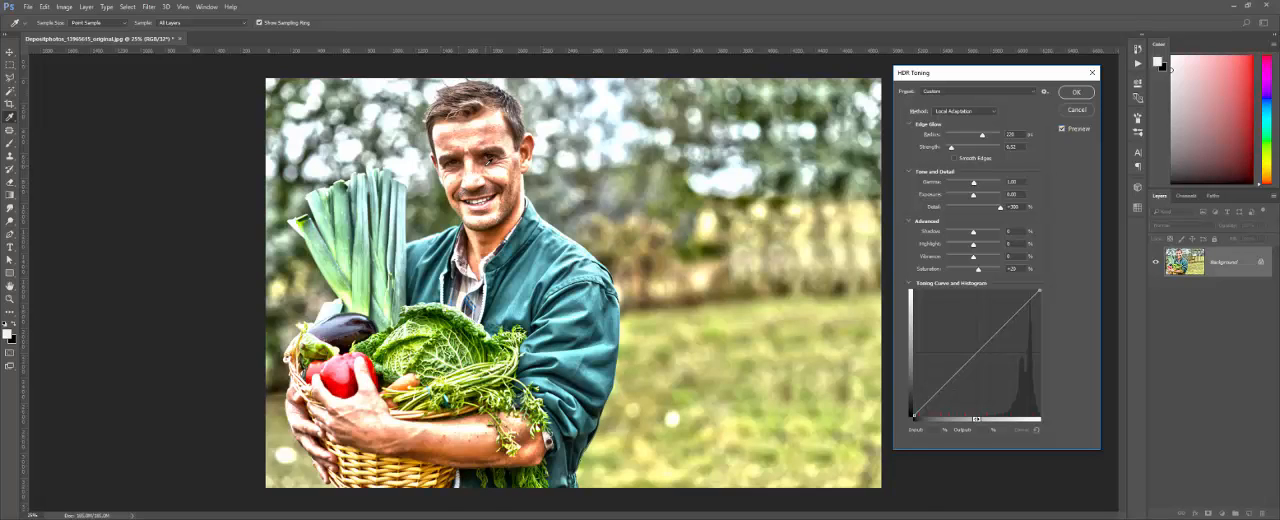
{"action": "scroll", "coordinate": [487, 164], "scroll_direction": "up", "scroll_amount": 2}
{"action": "scroll", "coordinate": [489, 160], "scroll_direction": "up", "scroll_amount": 1}
{"action": "scroll", "coordinate": [473, 138], "scroll_direction": "up", "scroll_amount": 6}
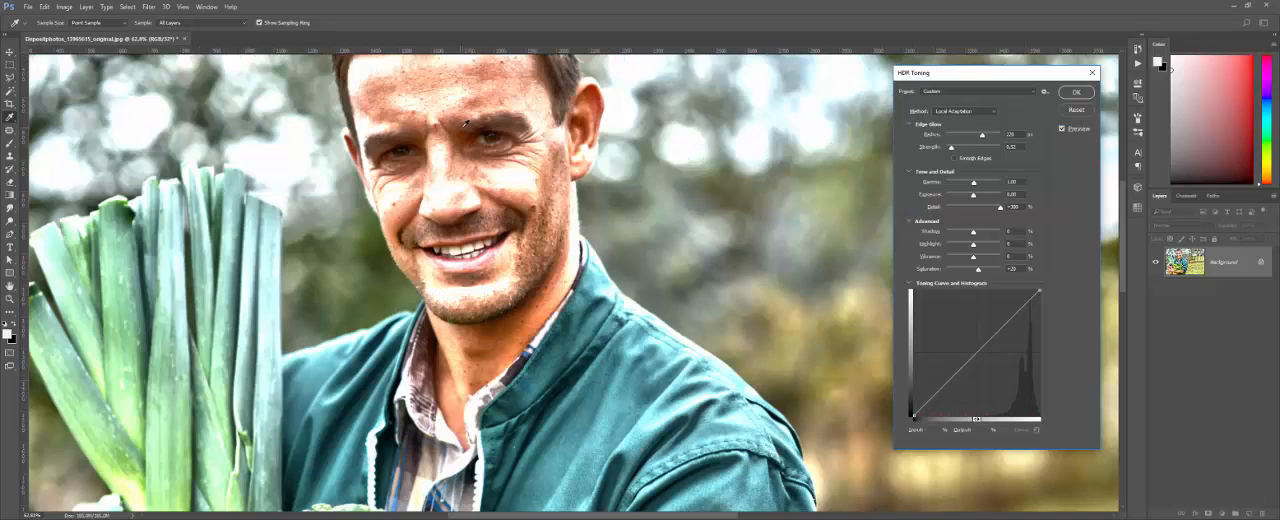
{"action": "scroll", "coordinate": [473, 138], "scroll_direction": "down", "scroll_amount": 3}
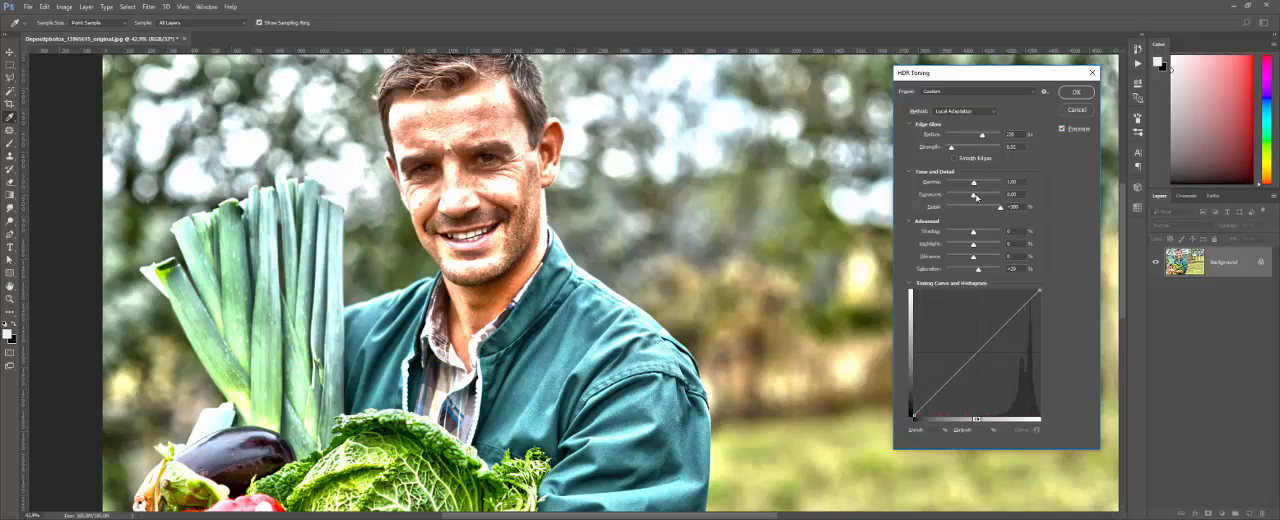
{"action": "scroll", "coordinate": [461, 198], "scroll_direction": "up", "scroll_amount": 2}
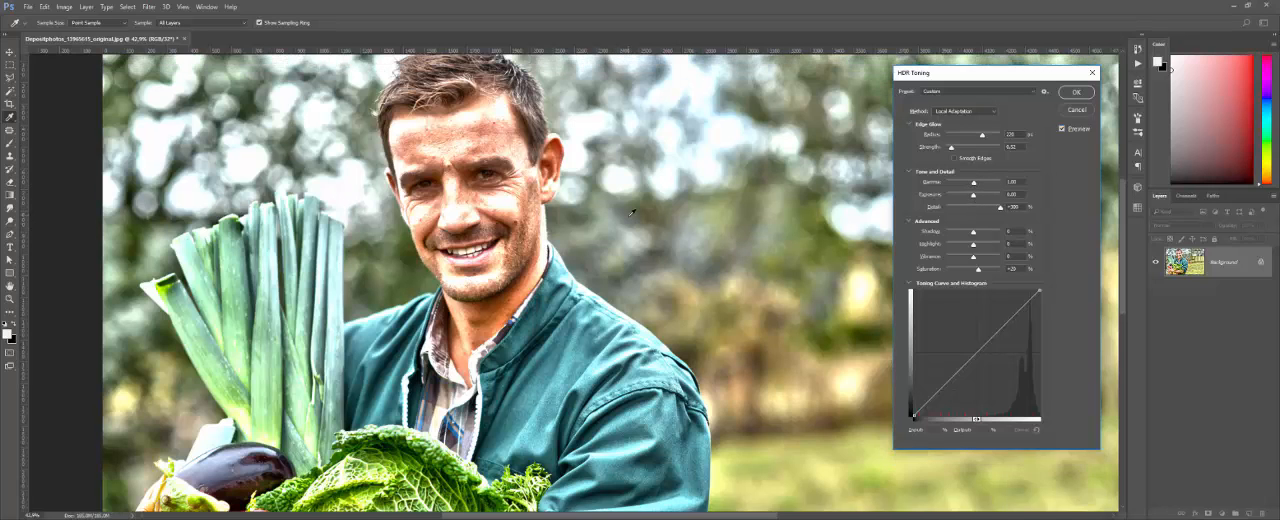
{"action": "scroll", "coordinate": [461, 198], "scroll_direction": "down", "scroll_amount": 1}
{"action": "scroll", "coordinate": [463, 194], "scroll_direction": "down", "scroll_amount": 1}
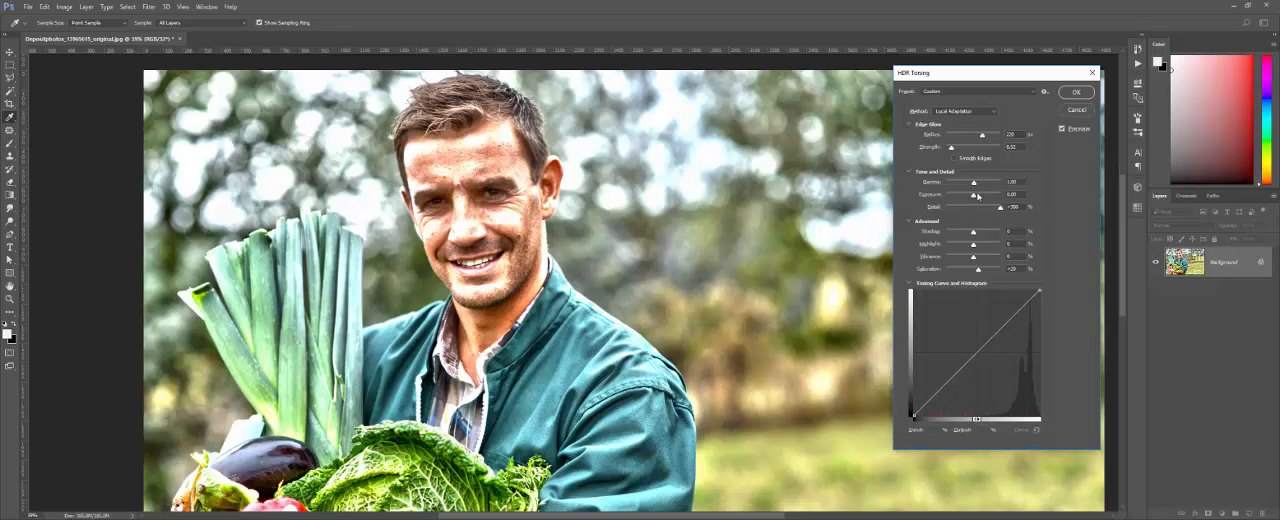
Step: Lower the HDR Toning exposure to about -1.3 and set Gamma to about 0.8
{"action": "left_click_drag", "start_coordinate": [975, 197], "coordinate": [966, 200]}
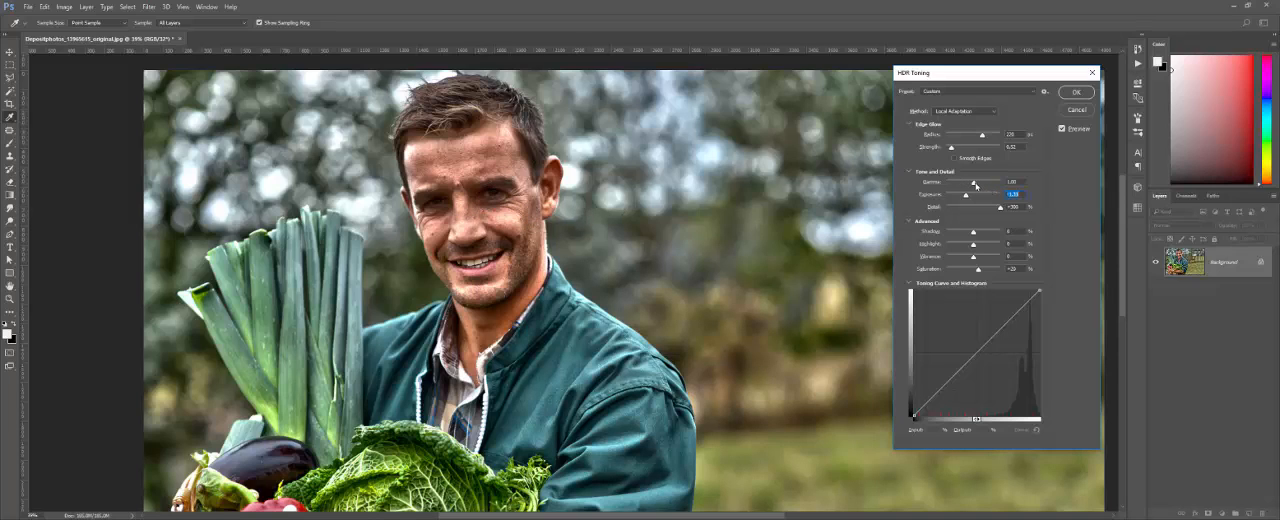
{"action": "left_click_drag", "start_coordinate": [974, 184], "coordinate": [980, 185]}
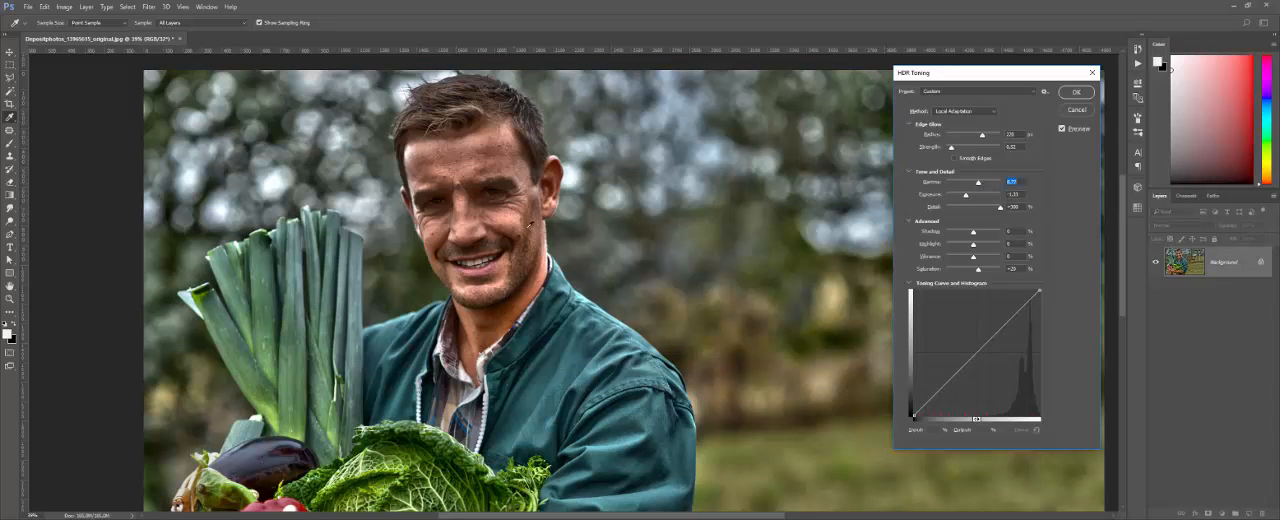
{"action": "left_click_drag", "start_coordinate": [977, 183], "coordinate": [967, 184]}
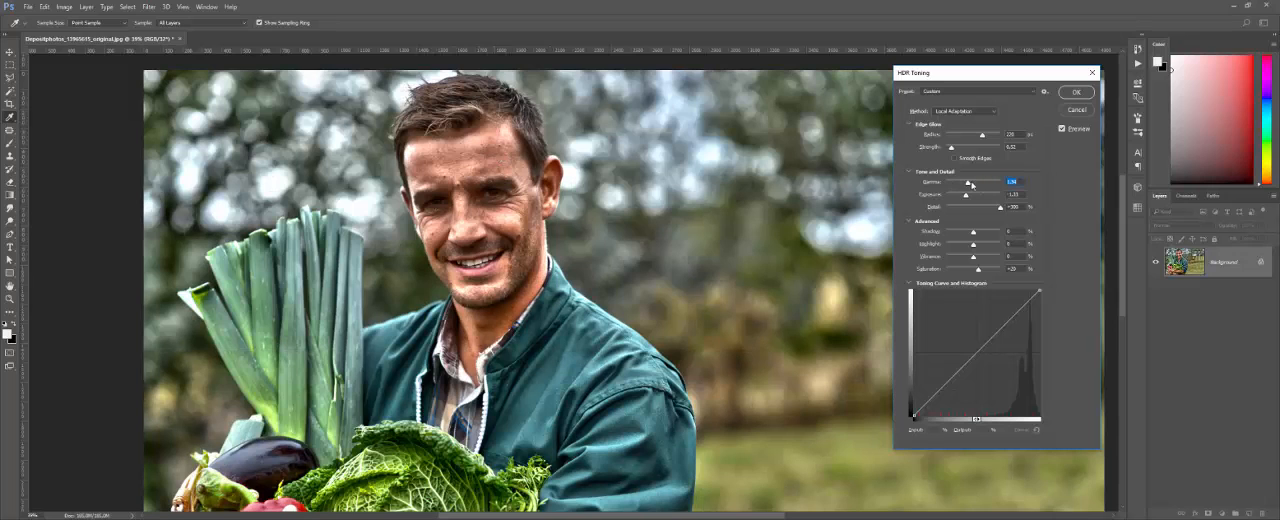
{"action": "left_click_drag", "start_coordinate": [971, 184], "coordinate": [977, 185]}
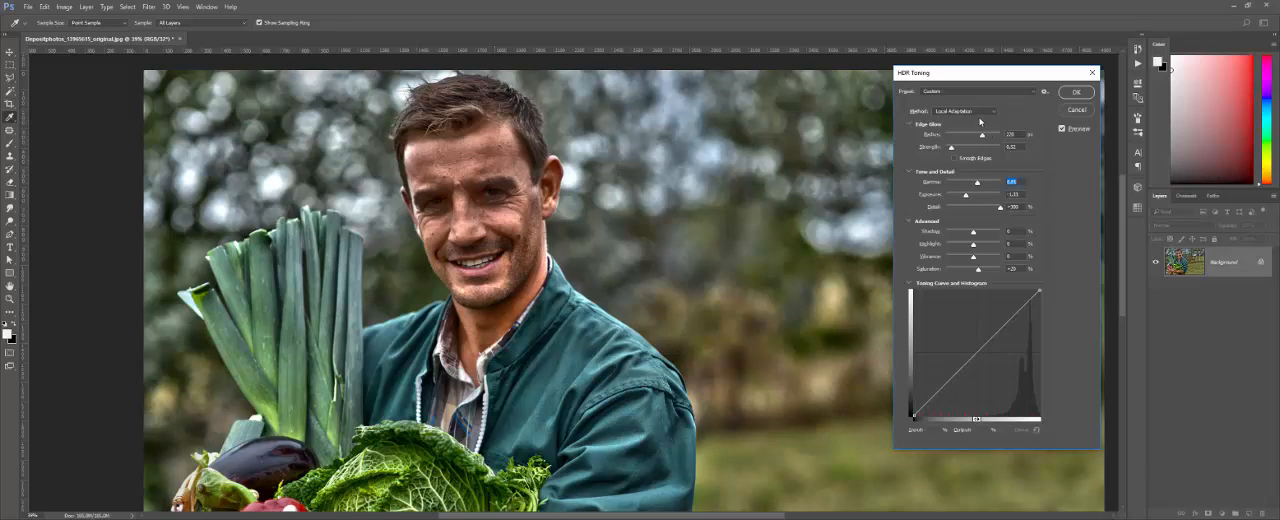
Step: Set the edge glow radius to about 104 px and its strength to about 1.8, then uncover more of the photo
{"action": "left_click_drag", "start_coordinate": [983, 136], "coordinate": [966, 137]}
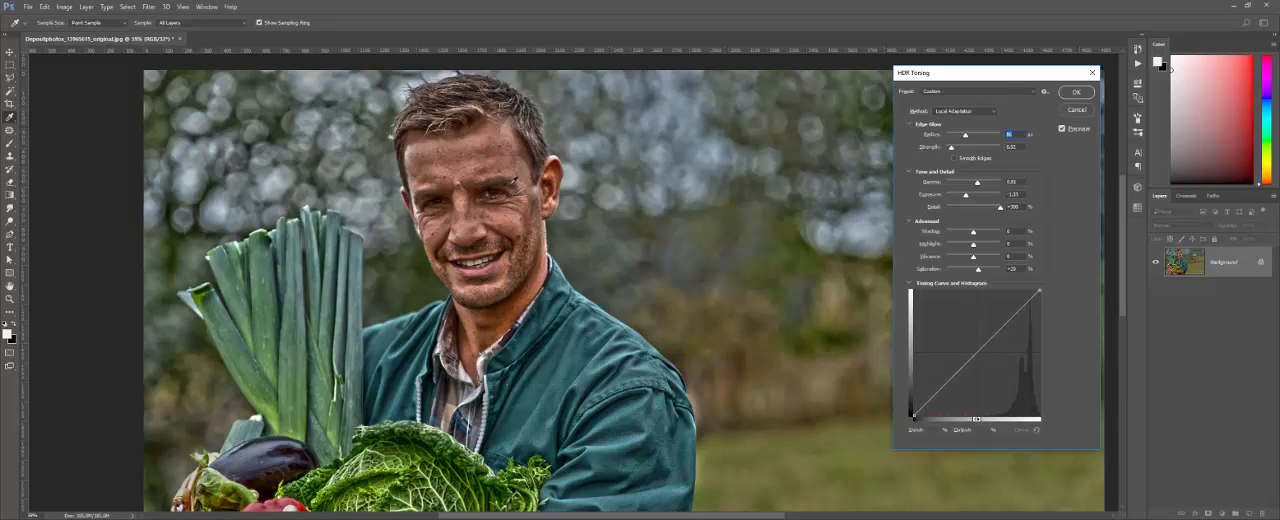
{"action": "left_click_drag", "start_coordinate": [966, 137], "coordinate": [992, 139]}
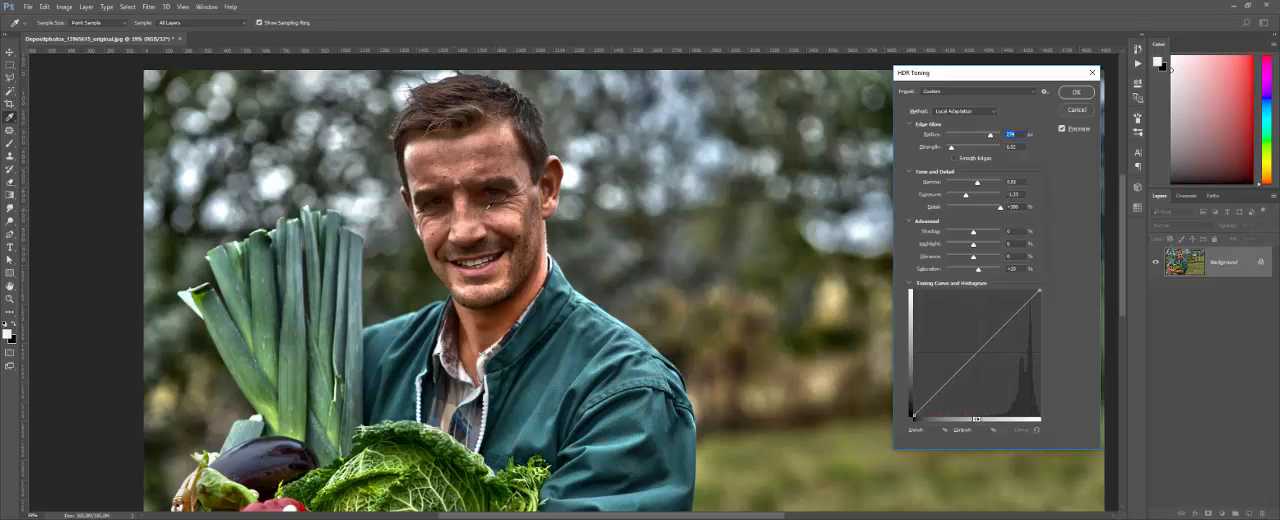
{"action": "left_click_drag", "start_coordinate": [992, 138], "coordinate": [970, 137]}
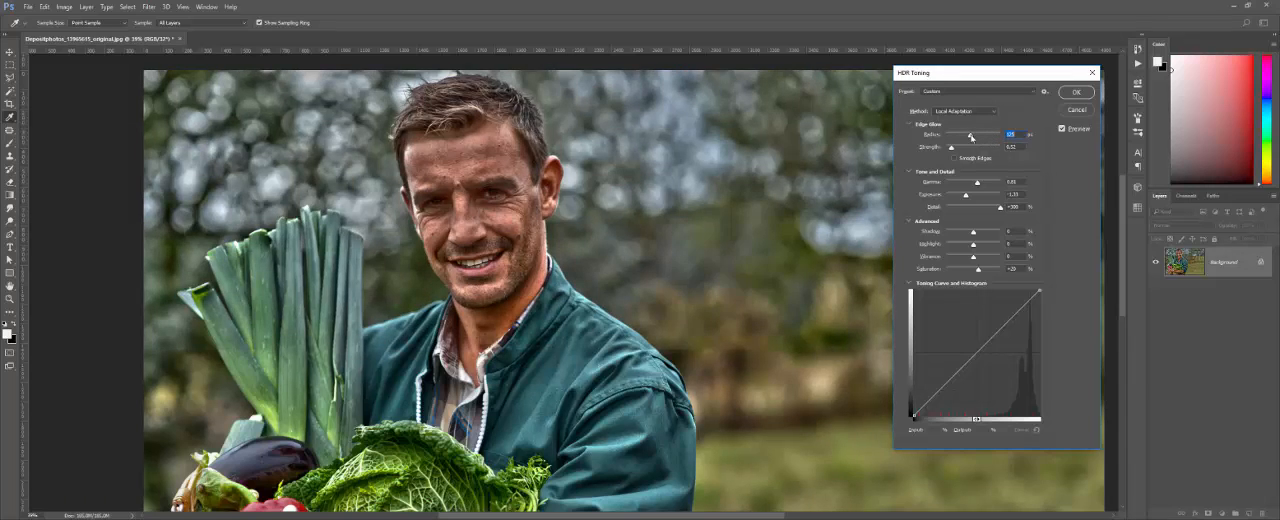
{"action": "left_click_drag", "start_coordinate": [971, 137], "coordinate": [968, 139]}
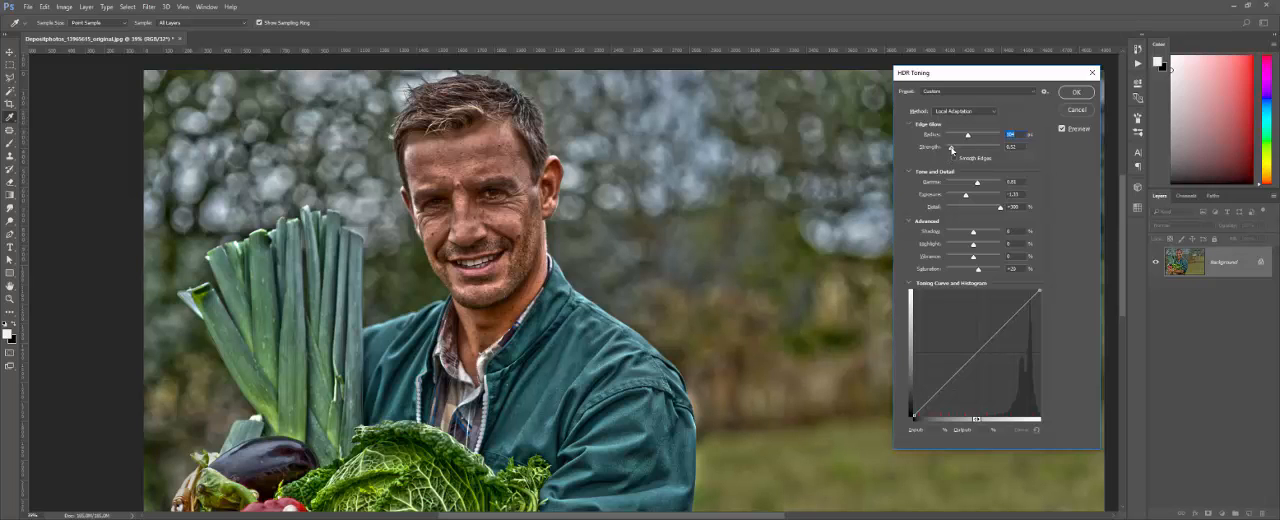
{"action": "left_click_drag", "start_coordinate": [951, 148], "coordinate": [970, 151]}
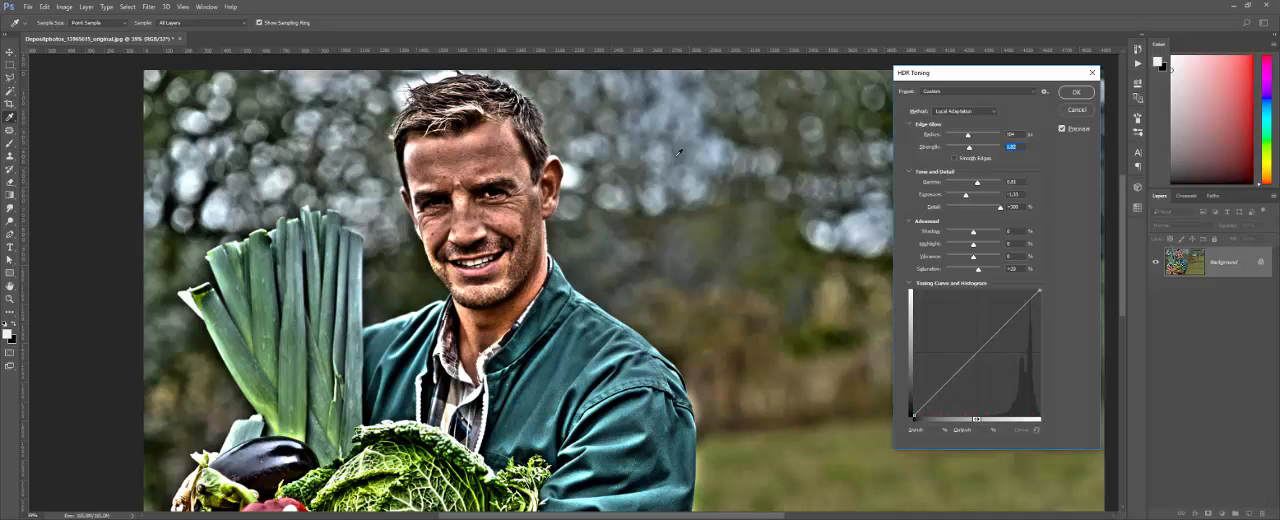
{"action": "key", "text": "alt"}
{"action": "left_click_drag", "start_coordinate": [990, 74], "coordinate": [1070, 56]}
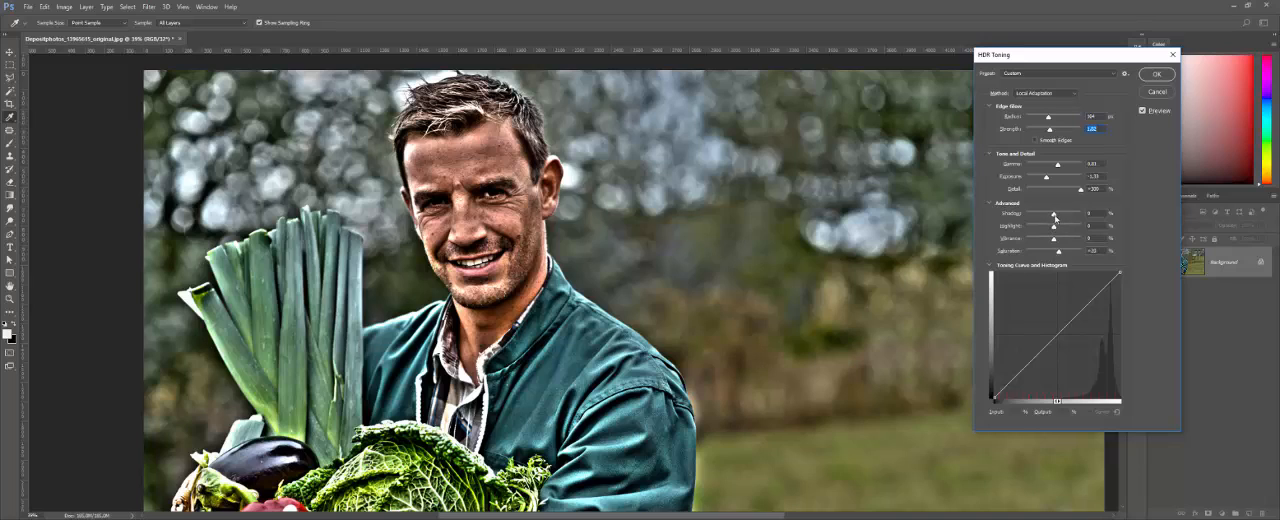
Step: Raise Shadows slightly and Highlights to about +10%, and turn the photo black and white with Saturation at -100%
{"action": "mouse_move", "coordinate": [1053, 215]}
{"action": "left_mouse_down"}
{"action": "mouse_move", "coordinate": [1032, 216]}
{"action": "mouse_move", "coordinate": [1066, 216]}
{"action": "mouse_move", "coordinate": [1053, 216]}
{"action": "mouse_move", "coordinate": [1072, 228]}
{"action": "mouse_move", "coordinate": [1057, 228]}
{"action": "left_mouse_up"}
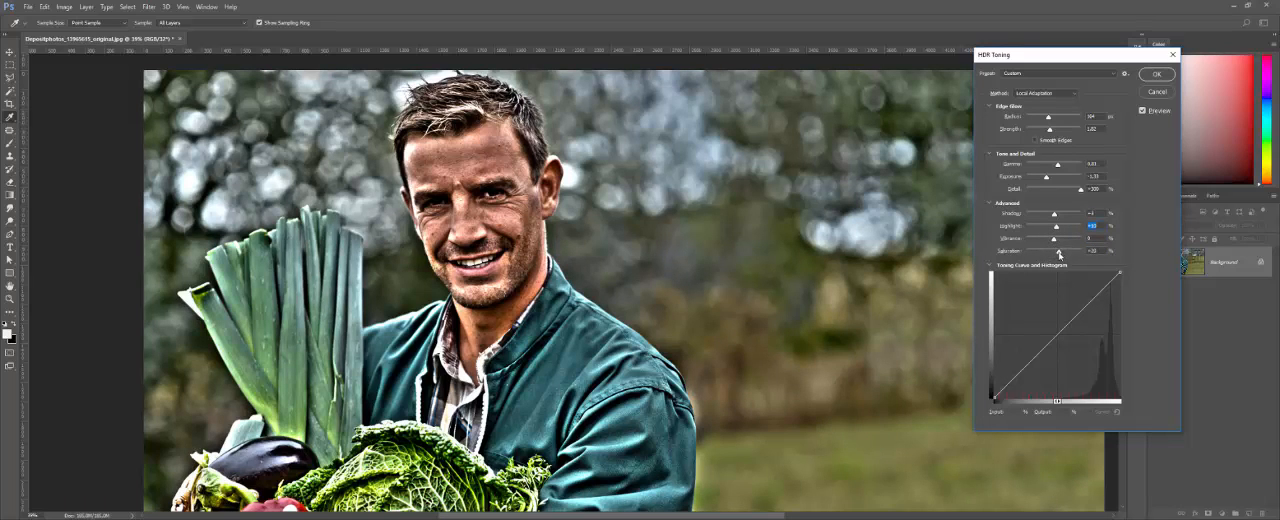
{"action": "mouse_move", "coordinate": [1060, 253]}
{"action": "left_mouse_down"}
{"action": "mouse_move", "coordinate": [1026, 254]}
{"action": "mouse_move", "coordinate": [1086, 253]}
{"action": "mouse_move", "coordinate": [1026, 253]}
{"action": "mouse_move", "coordinate": [1053, 254]}
{"action": "left_mouse_up"}
{"action": "left_click_drag", "start_coordinate": [1055, 240], "coordinate": [1028, 242]}
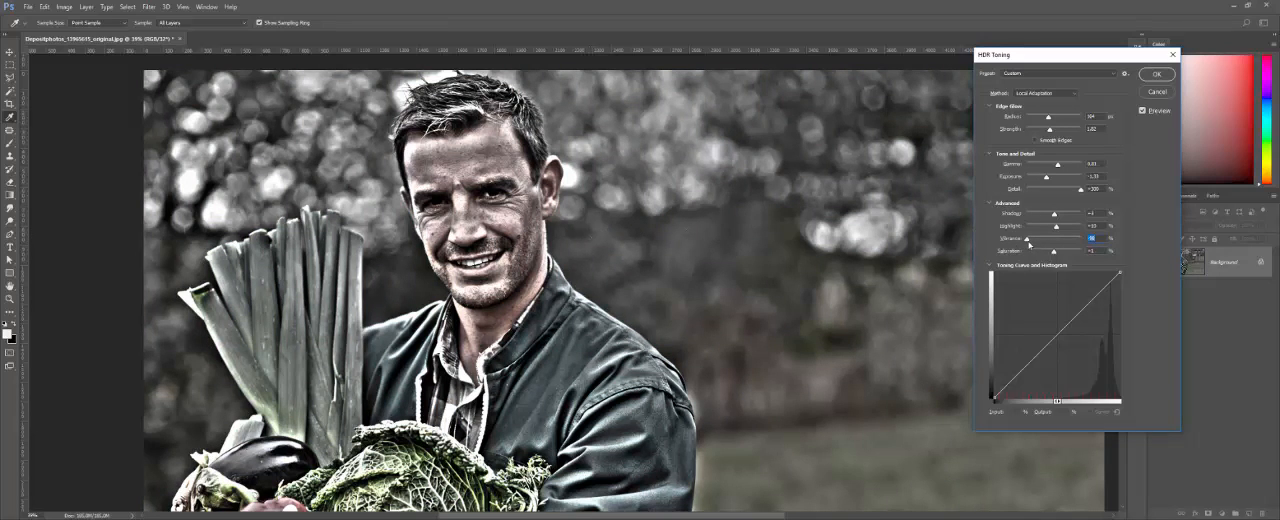
{"action": "mouse_move", "coordinate": [1027, 239]}
{"action": "left_mouse_down"}
{"action": "mouse_move", "coordinate": [1051, 243]}
{"action": "mouse_move", "coordinate": [1026, 255]}
{"action": "left_mouse_up"}
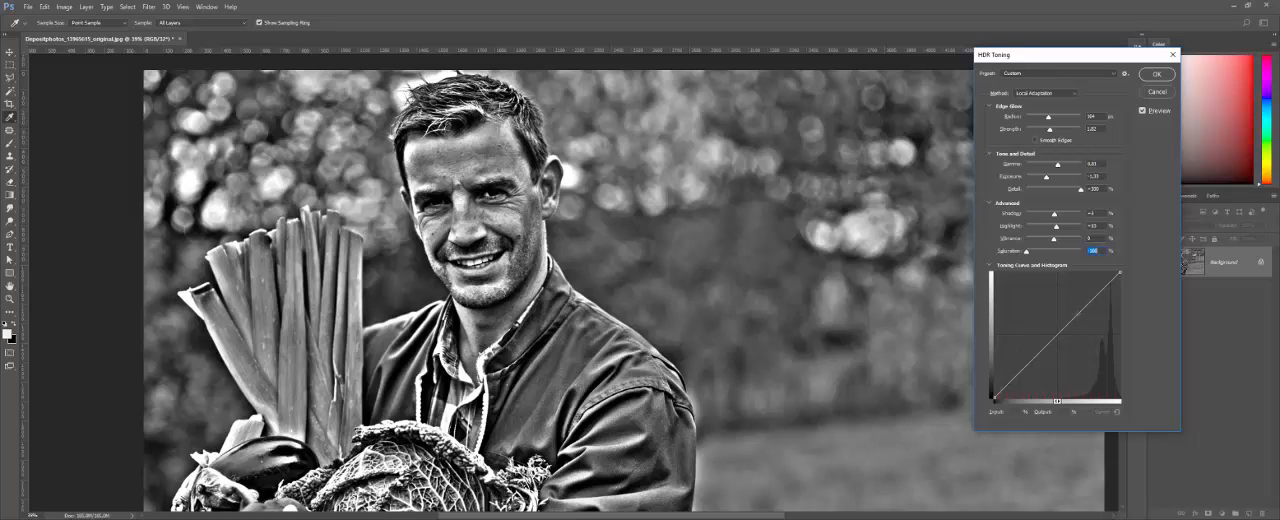
Step: Try brightening and darkening the photo with the toning curve's middle and white end point, restoring the straight curve after each trial
{"action": "left_click_drag", "start_coordinate": [1027, 365], "coordinate": [1028, 313]}
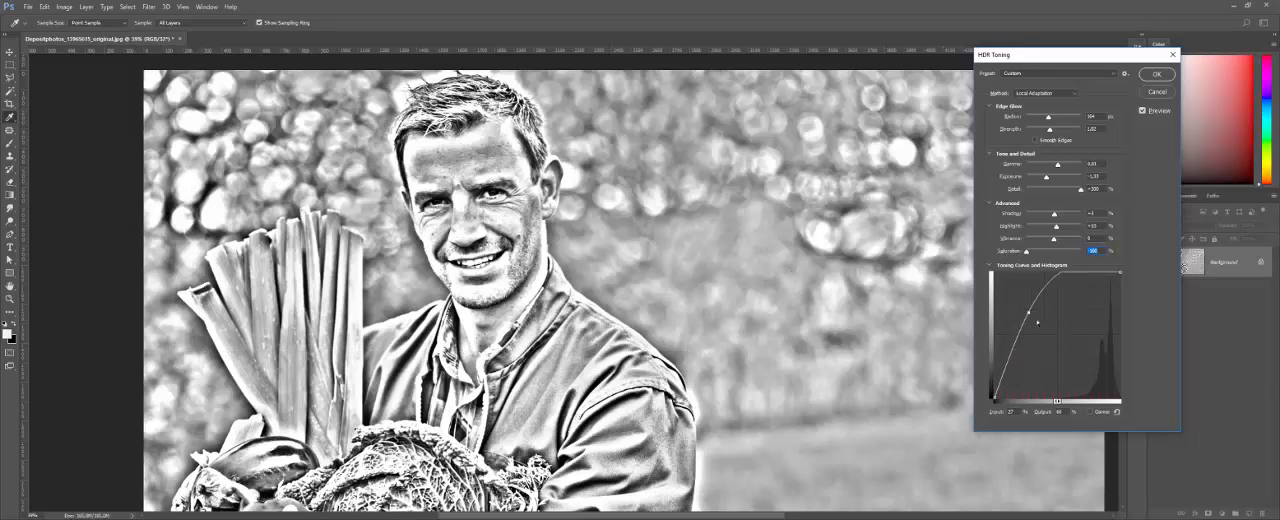
{"action": "left_click", "coordinate": [1117, 412]}
{"action": "left_click_drag", "start_coordinate": [1079, 314], "coordinate": [1077, 351]}
{"action": "left_click", "coordinate": [1117, 412]}
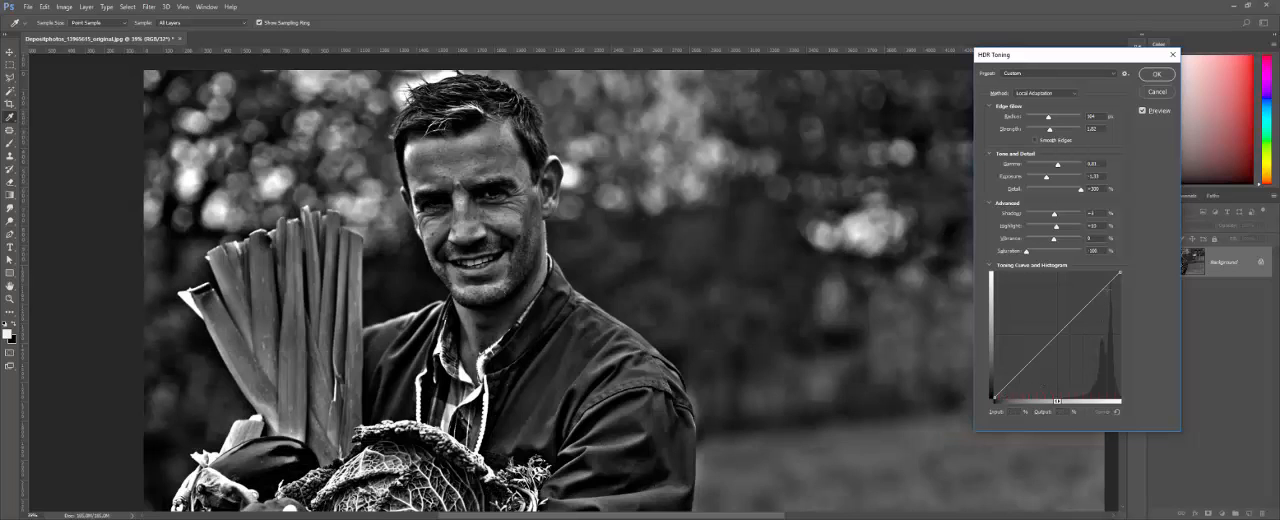
{"action": "left_click_drag", "start_coordinate": [1120, 272], "coordinate": [1119, 311]}
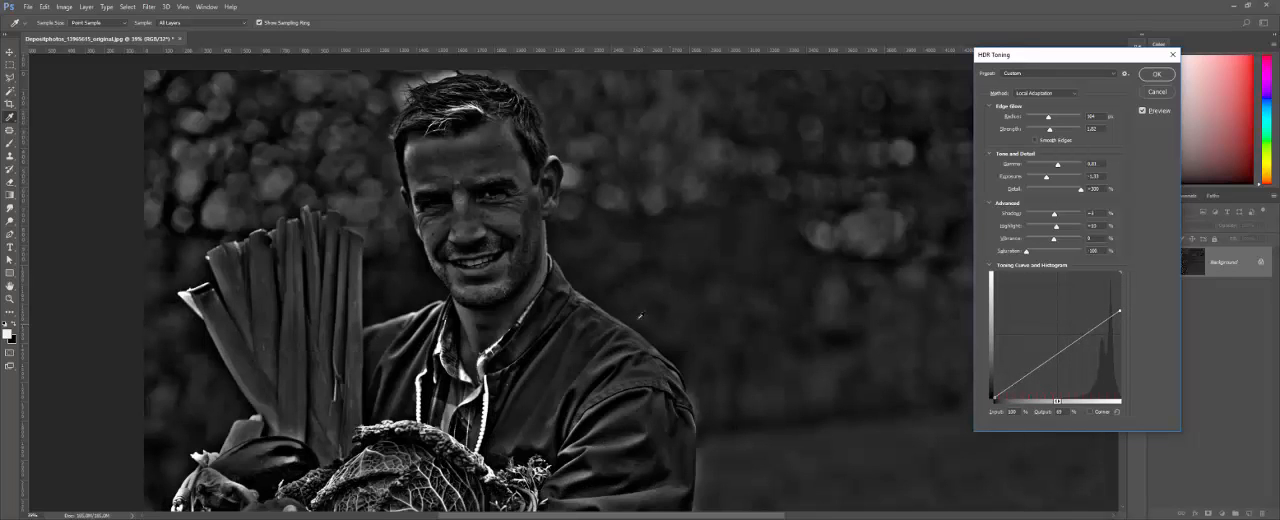
{"action": "key", "text": "ctrl+z"}
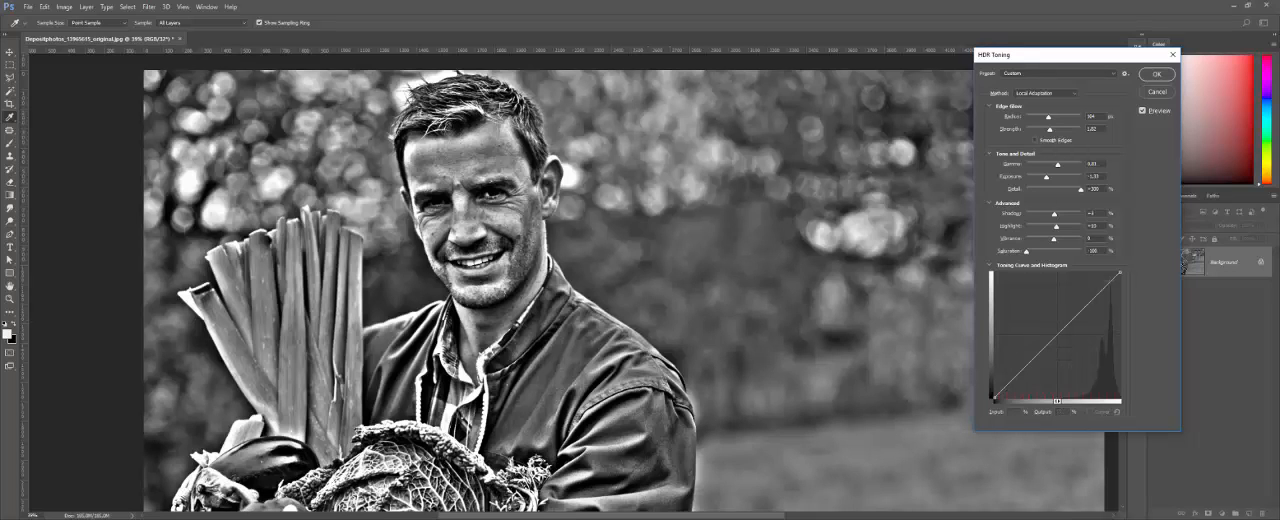
{"action": "left_click_drag", "start_coordinate": [1120, 273], "coordinate": [1066, 272]}
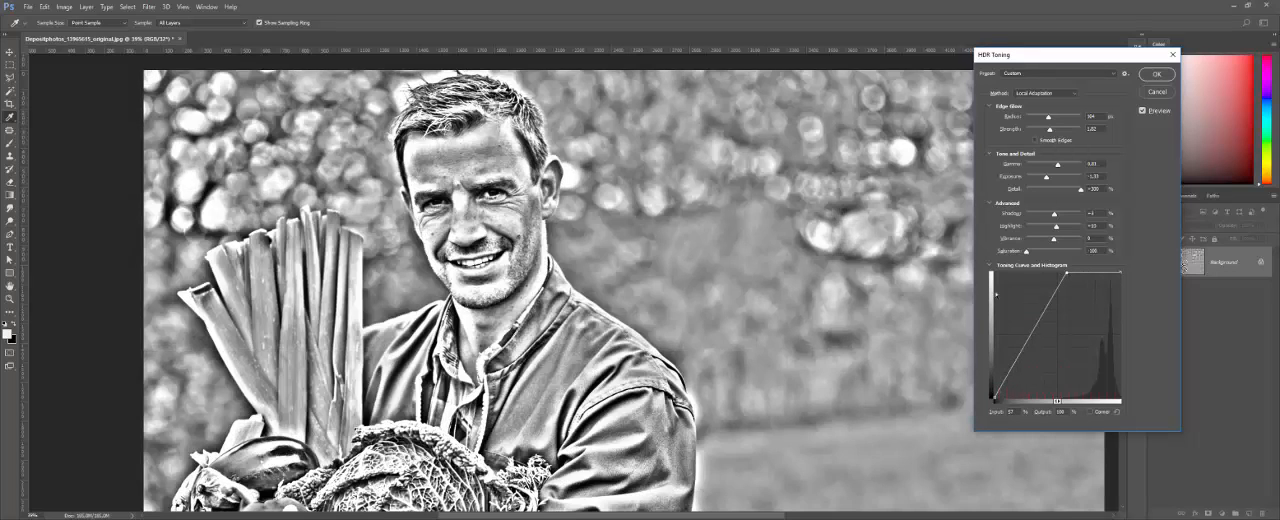
{"action": "key", "text": "ctrl+z"}
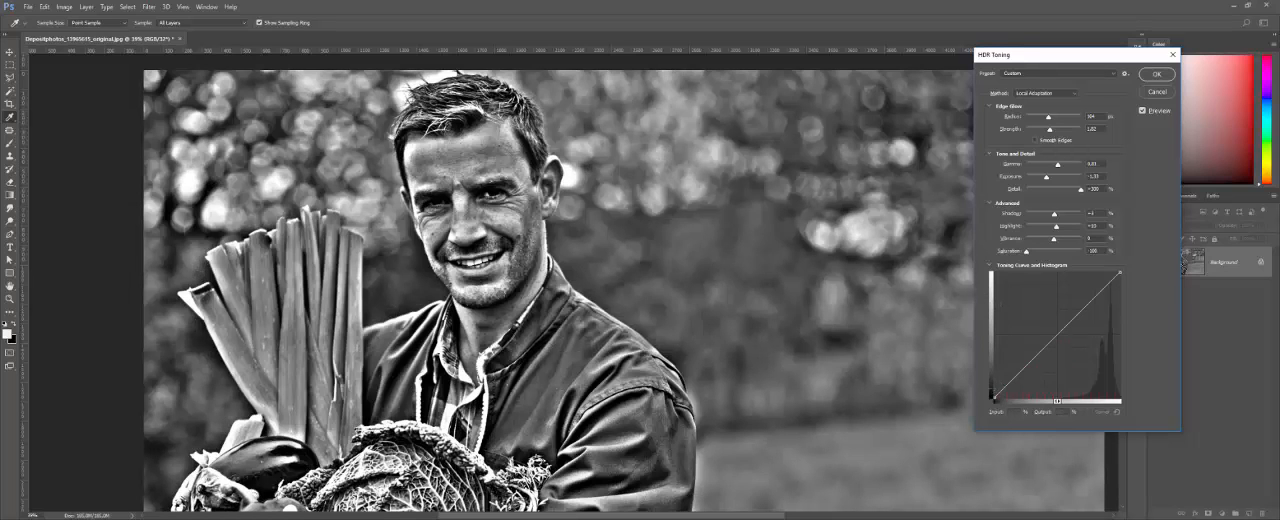
Step: Try raising the toning curve's black end point to about 38% output and moving it to about 36% input, undoing each trial
{"action": "left_click_drag", "start_coordinate": [993, 399], "coordinate": [994, 349]}
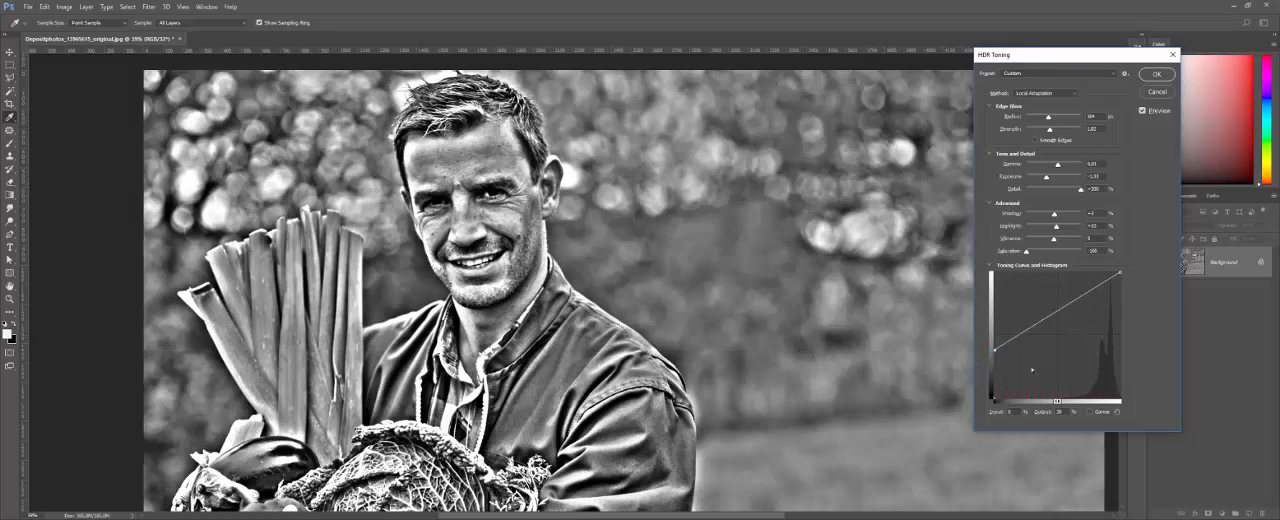
{"action": "key", "text": "ctrl+z"}
{"action": "left_click_drag", "start_coordinate": [994, 399], "coordinate": [1040, 397]}
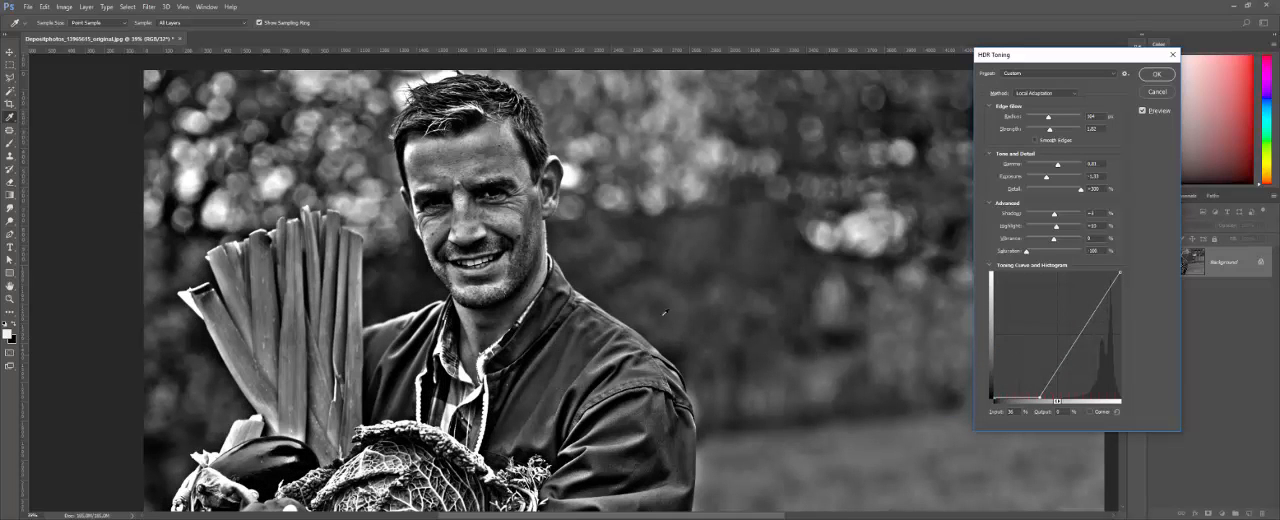
{"action": "key", "text": "ctrl+z"}
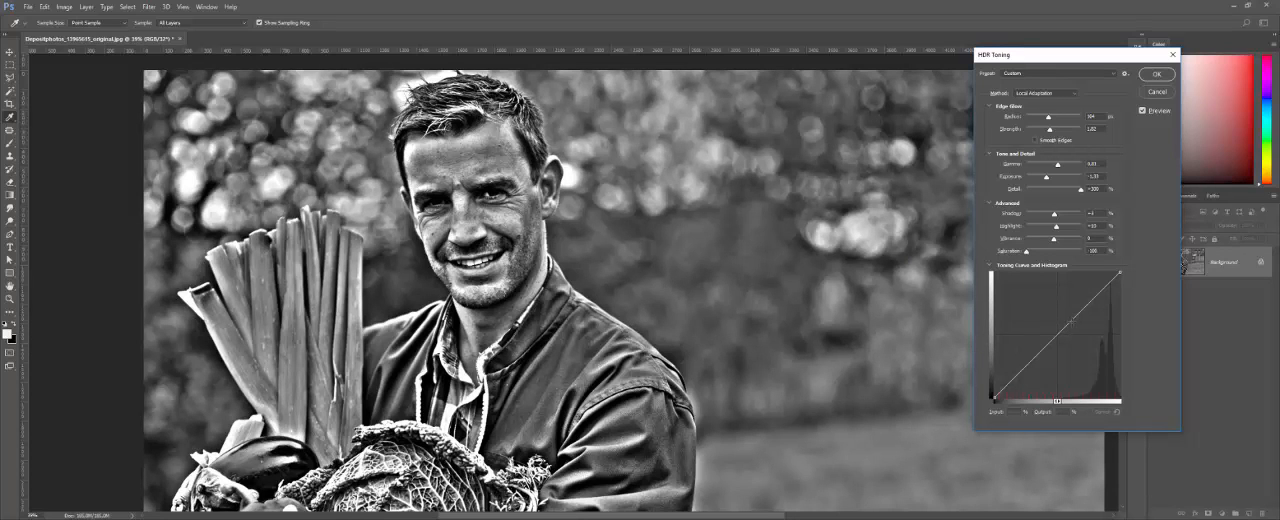
Step: Add a midtone point to the toning curve, try bending it strongly upward to brighten the photo, and undo the bend
{"action": "left_click", "coordinate": [1071, 323]}
{"action": "left_click_drag", "start_coordinate": [1070, 322], "coordinate": [1056, 290]}
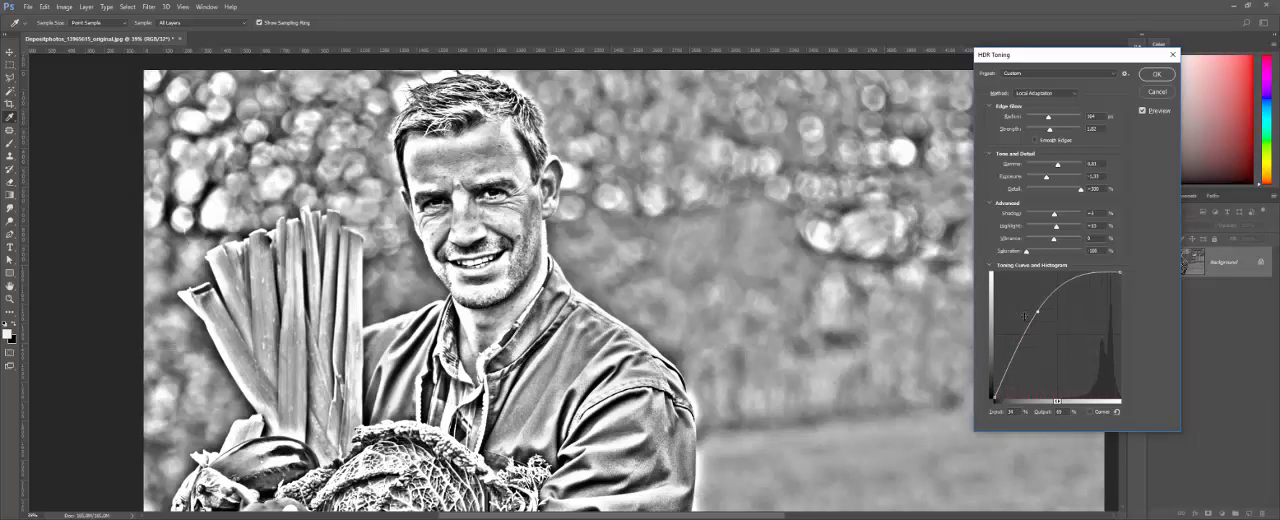
{"action": "key", "text": "ctrl+z"}
{"action": "key", "text": "ctrl+z"}
{"action": "key", "text": "ctrl+z"}
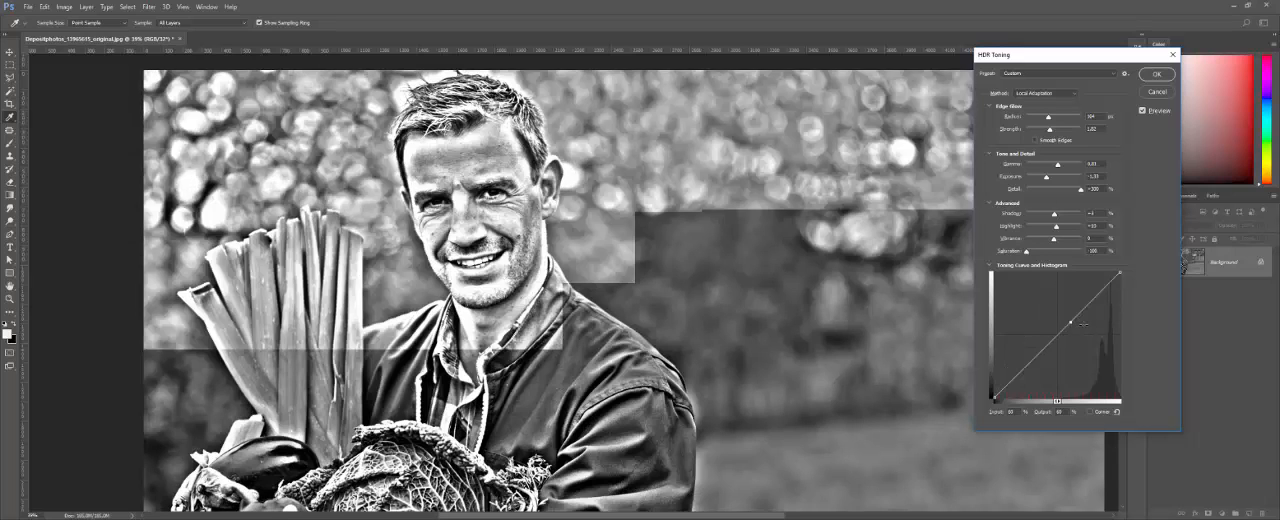
Step: Shape the toning curve into an S with a lowered midtone point and an upper point at about 65% input and 64% output
{"action": "left_click_drag", "start_coordinate": [1070, 322], "coordinate": [1090, 318]}
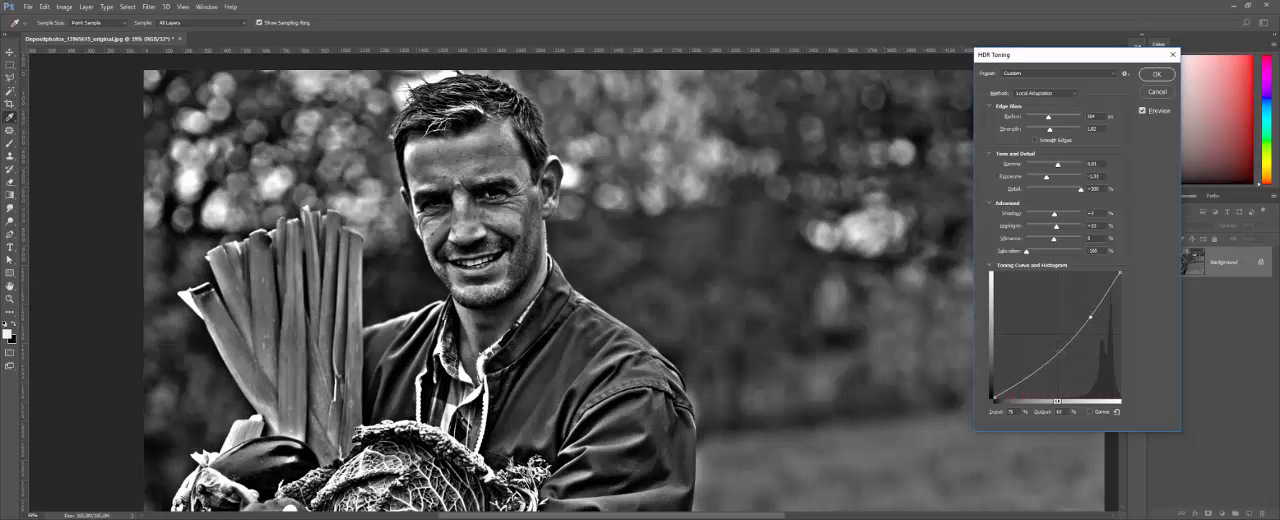
{"action": "left_click", "coordinate": [1058, 351]}
{"action": "left_click_drag", "start_coordinate": [1058, 351], "coordinate": [1045, 348]}
{"action": "left_click_drag", "start_coordinate": [1045, 348], "coordinate": [1057, 356]}
{"action": "left_click_drag", "start_coordinate": [1089, 317], "coordinate": [1078, 316]}
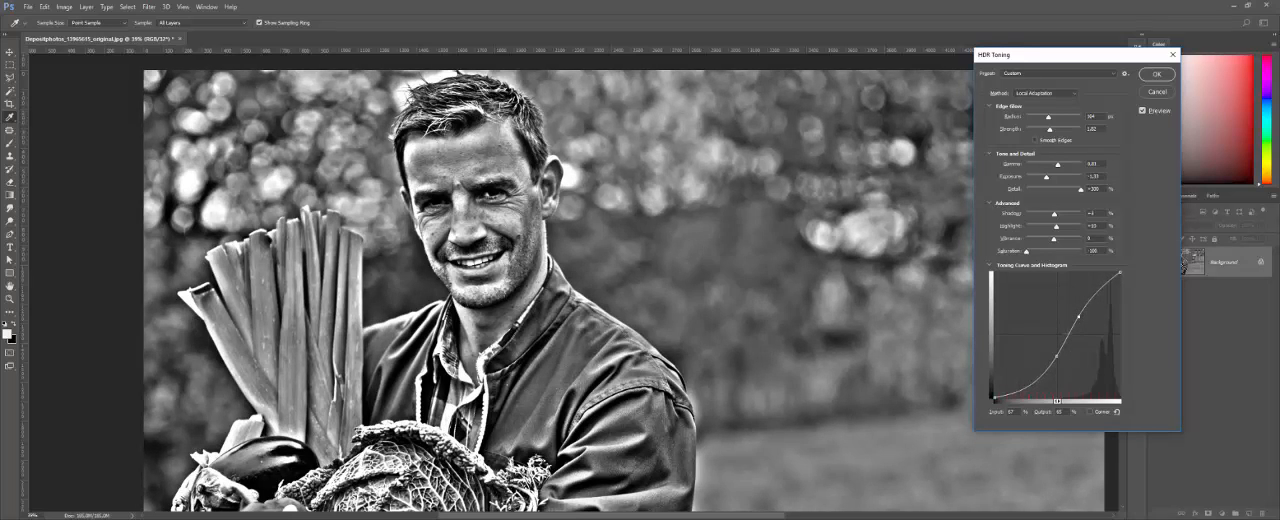
{"action": "left_click_drag", "start_coordinate": [1078, 316], "coordinate": [1076, 318]}
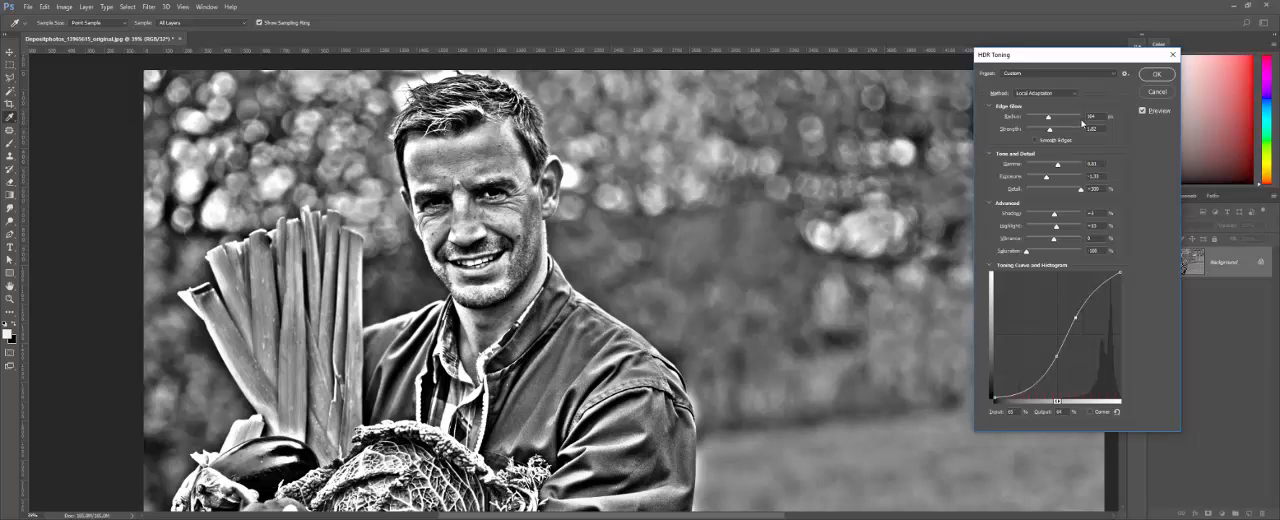
Step: Apply the HDR Toning settings and fit the whole photo in view
{"action": "left_click_drag", "start_coordinate": [1051, 64], "coordinate": [983, 60]}
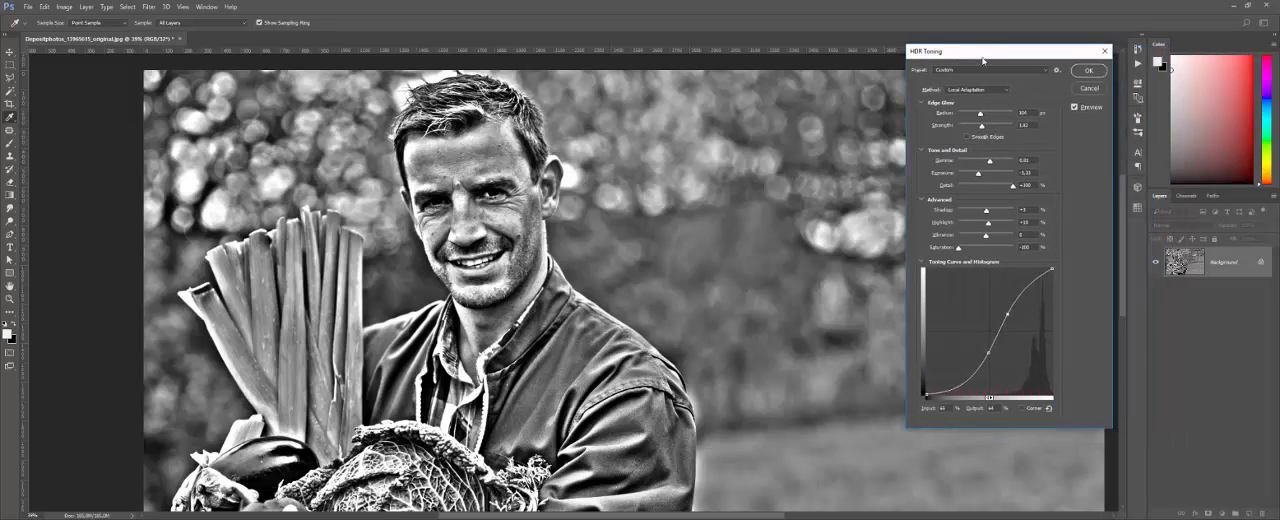
{"action": "left_click", "coordinate": [1092, 71]}
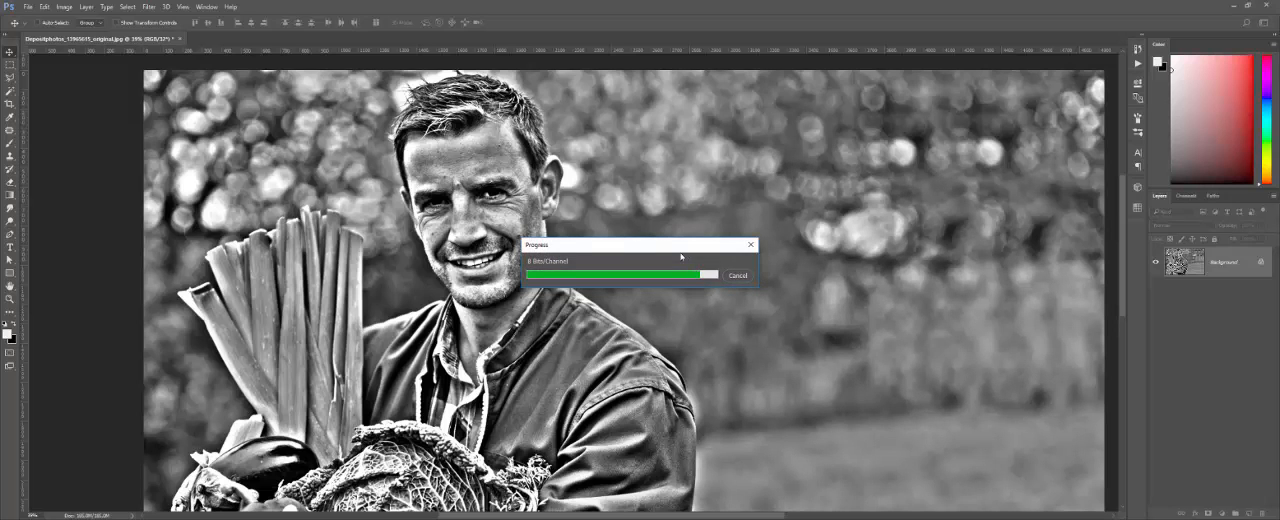
{"action": "key", "text": "ctrl+0"}
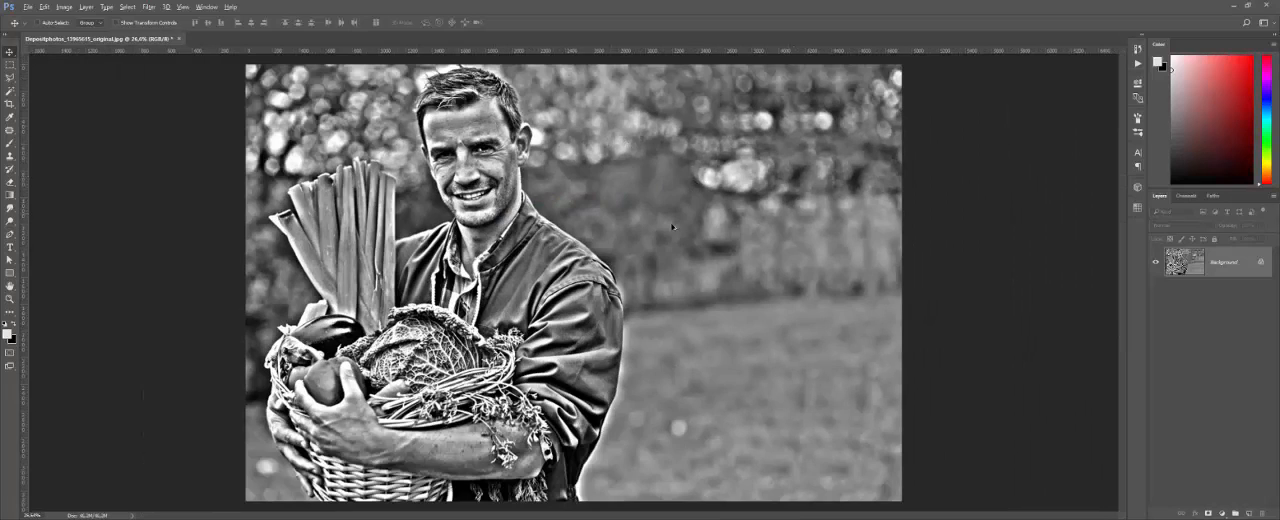
{"action": "scroll", "coordinate": [570, 229], "scroll_direction": "up", "scroll_amount": 1}
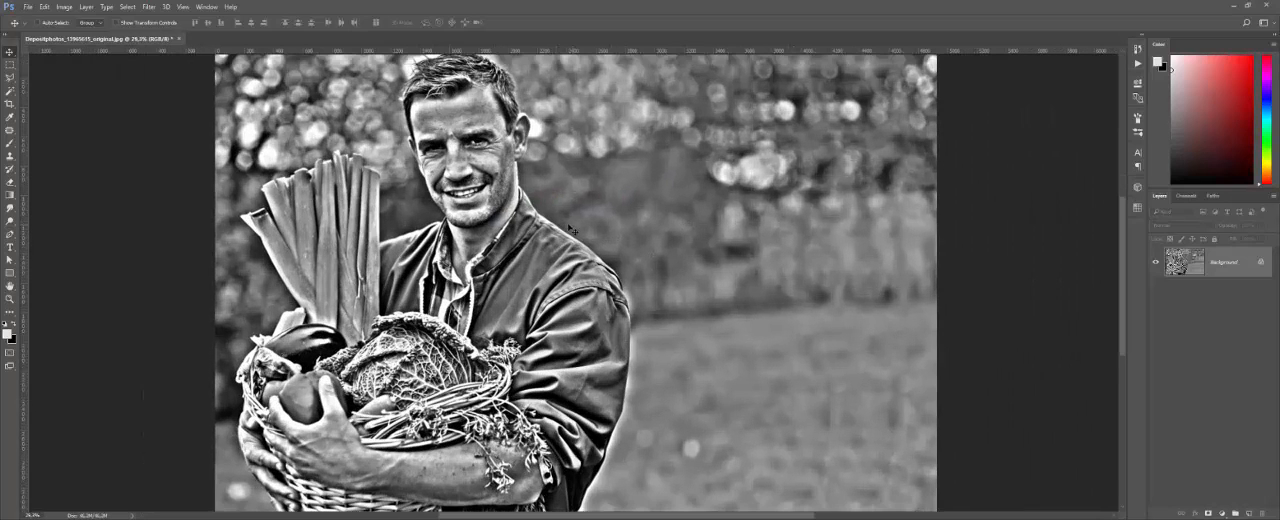
{"action": "scroll", "coordinate": [552, 221], "scroll_direction": "down", "scroll_amount": 1}
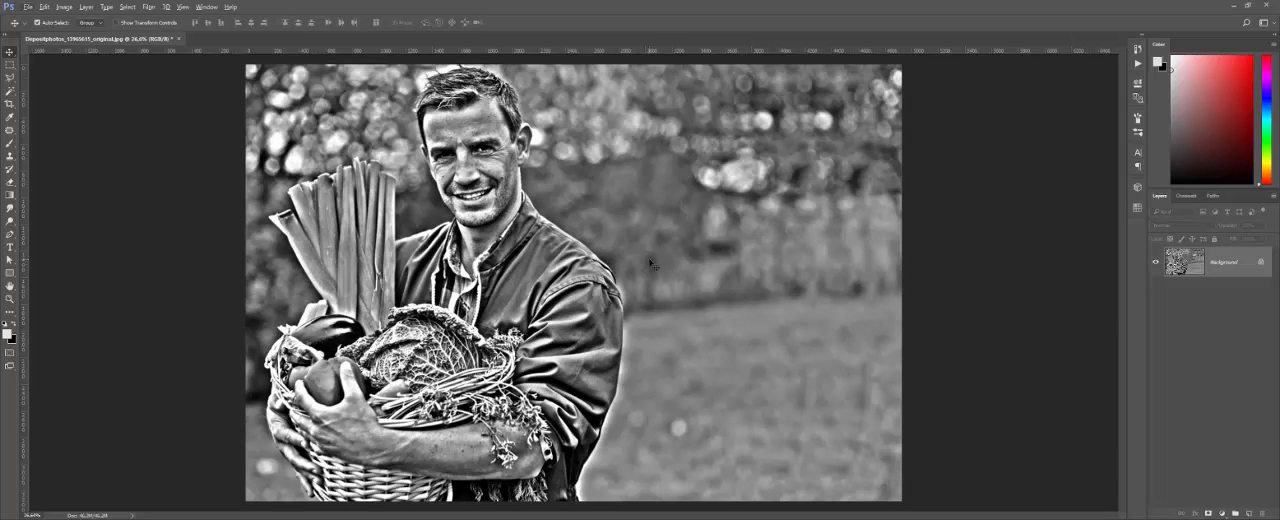
Step: Paste the copied original colour photo as a hidden layer and unlock the toned Background layer
{"action": "key", "text": "ctrl+v"}
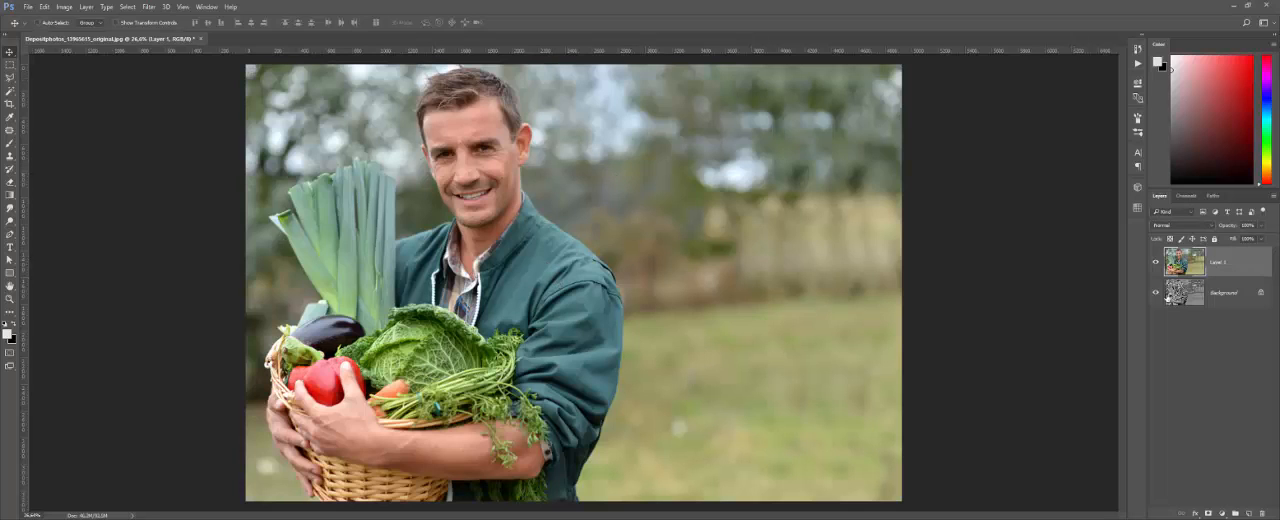
{"action": "left_click", "coordinate": [1156, 262]}
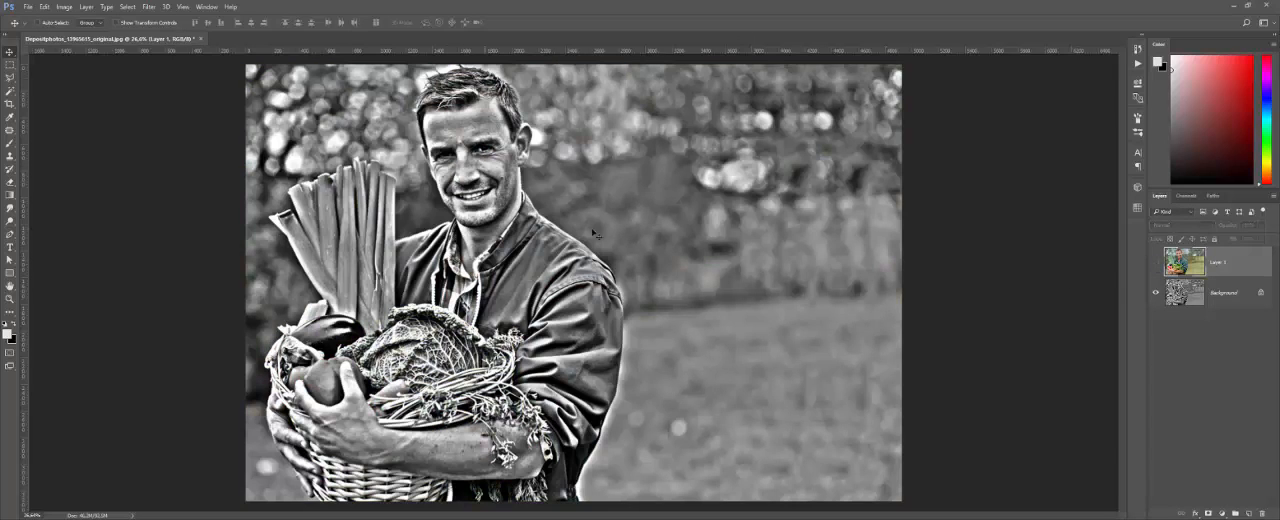
{"action": "left_click", "coordinate": [1261, 292]}
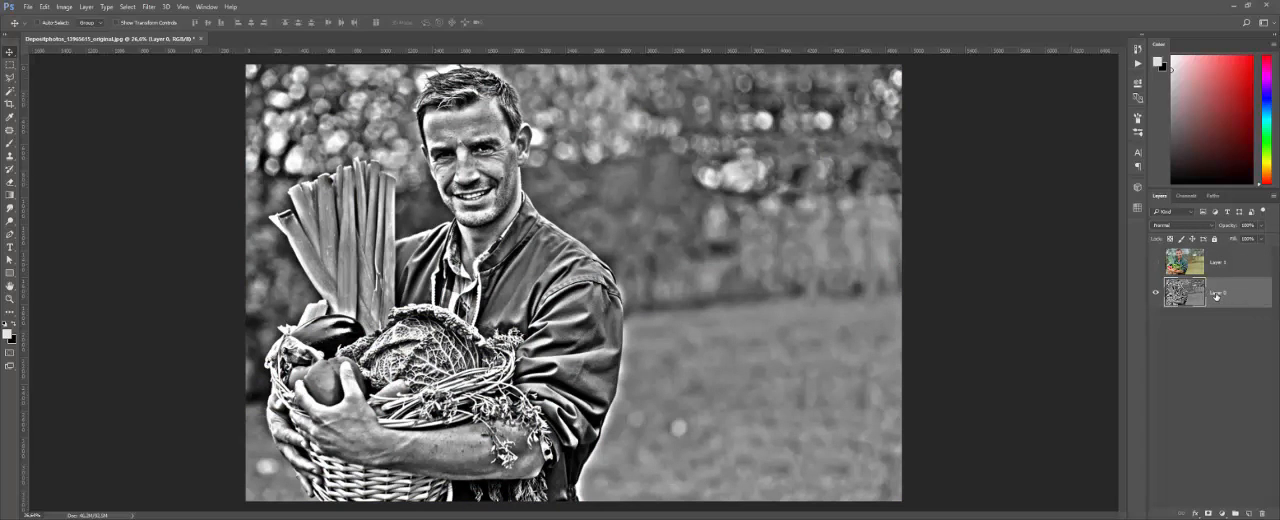
Step: Rename the toned black-and-white layer HDR and move it above the colour photo layer, with both layers visible
{"action": "double_click", "coordinate": [1215, 293]}
{"action": "key", "text": "BackSpace"}
{"action": "type", "text": "HDR"}
{"action": "key", "text": "Return"}
{"action": "left_click", "coordinate": [1156, 262]}
{"action": "left_click_drag", "start_coordinate": [1205, 295], "coordinate": [1180, 260]}
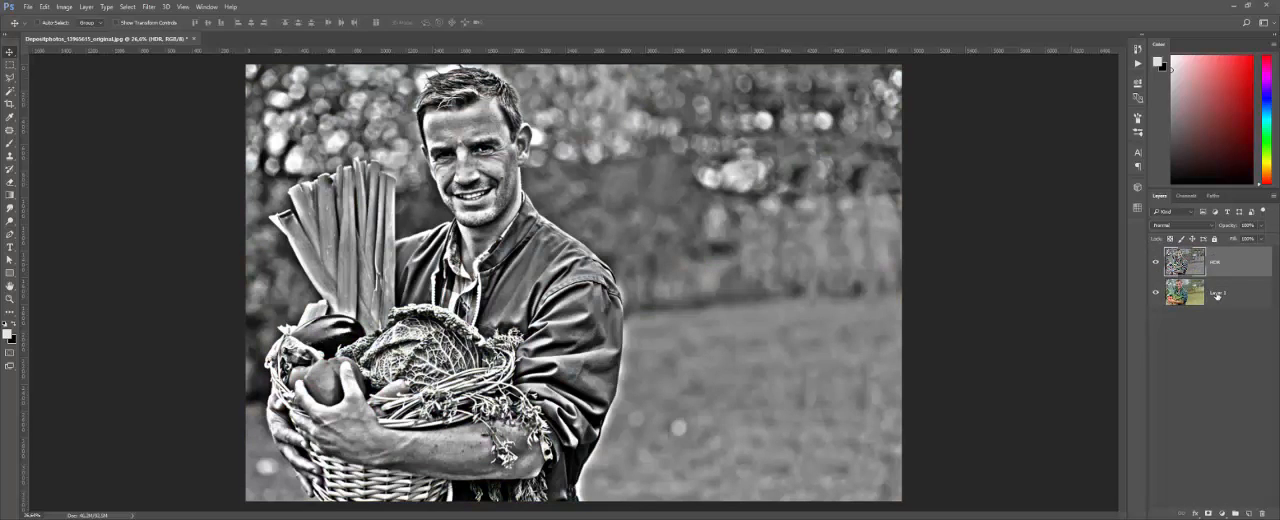
Step: Rename the colour photo layer ORIGINAL and make the HDR layer active again
{"action": "left_click", "coordinate": [1218, 294]}
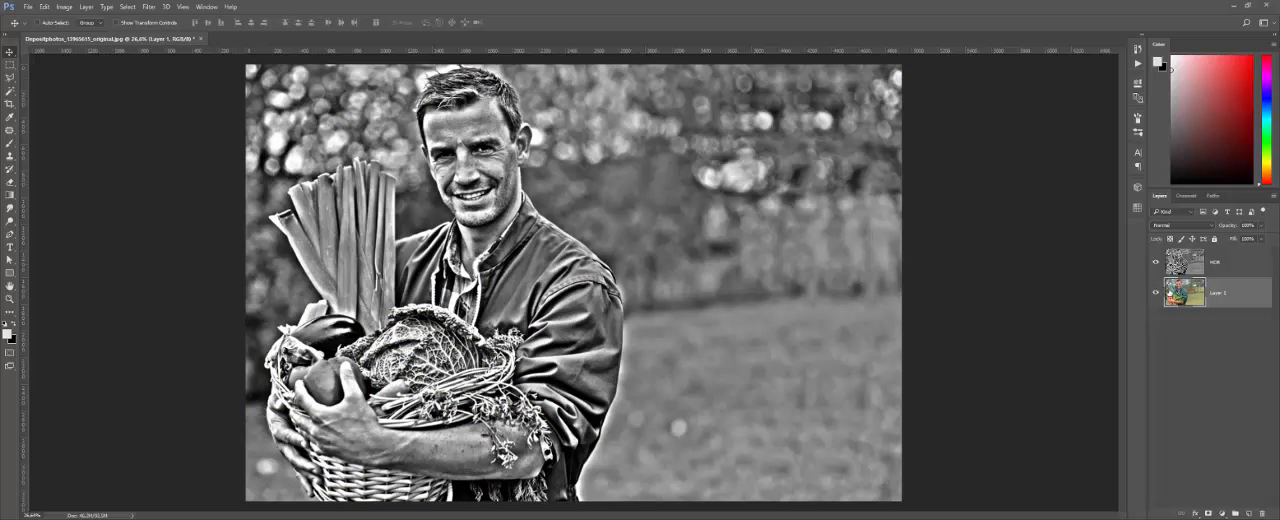
{"action": "double_click", "coordinate": [1221, 293]}
{"action": "type", "text": "C"}
{"action": "type", "text": "RIGINAL"}
{"action": "key", "text": "Return"}
{"action": "left_click", "coordinate": [1207, 260]}
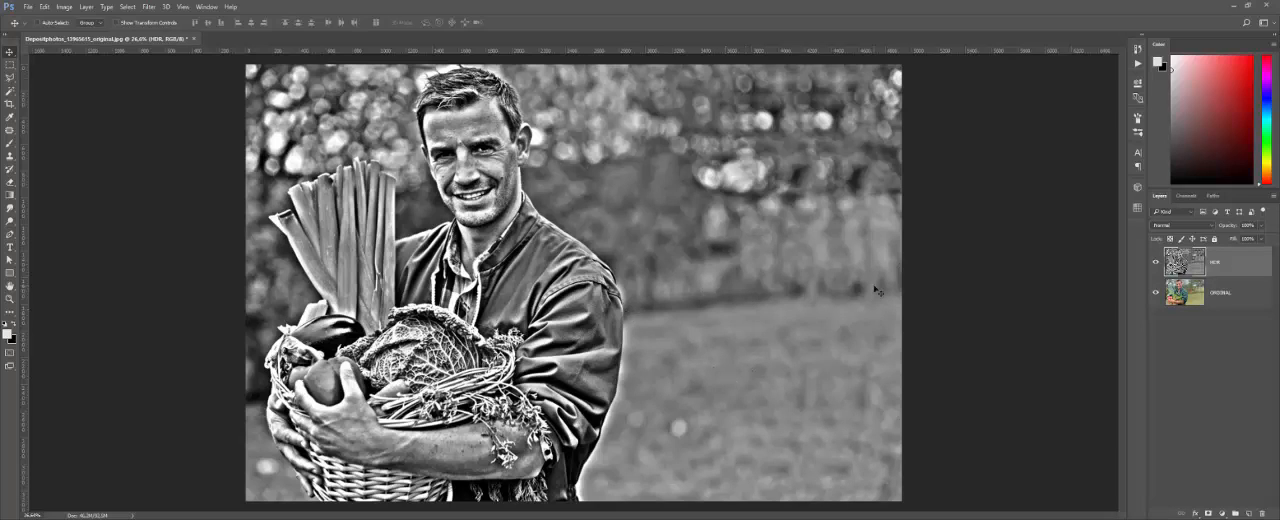
Step: Try the Overlay blend mode on the HDR layer and settle on Luminosity
{"action": "left_click", "coordinate": [1208, 226]}
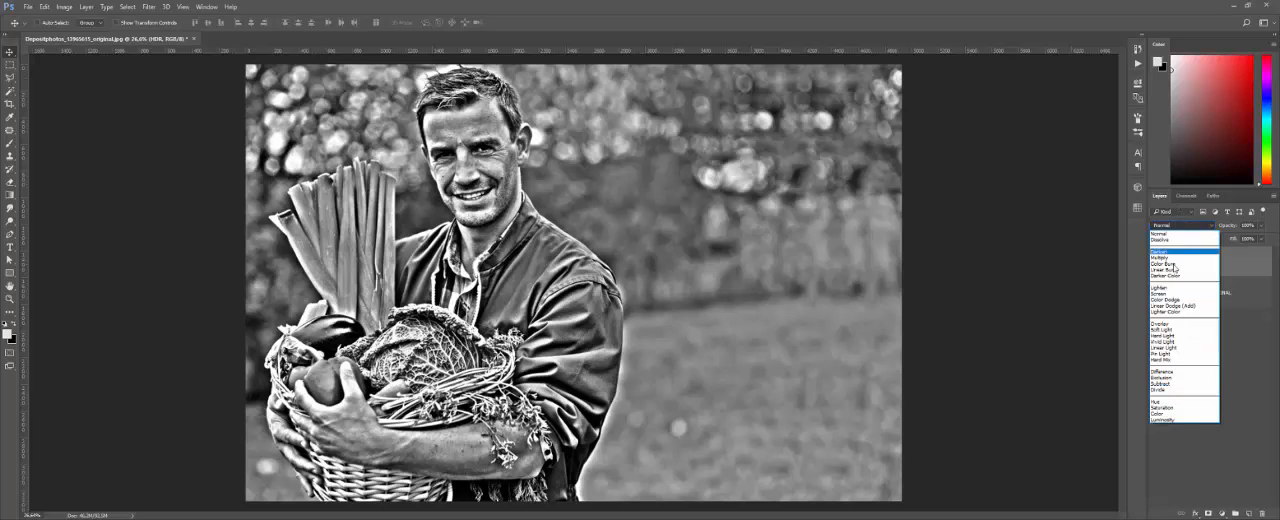
{"action": "left_click", "coordinate": [1160, 324]}
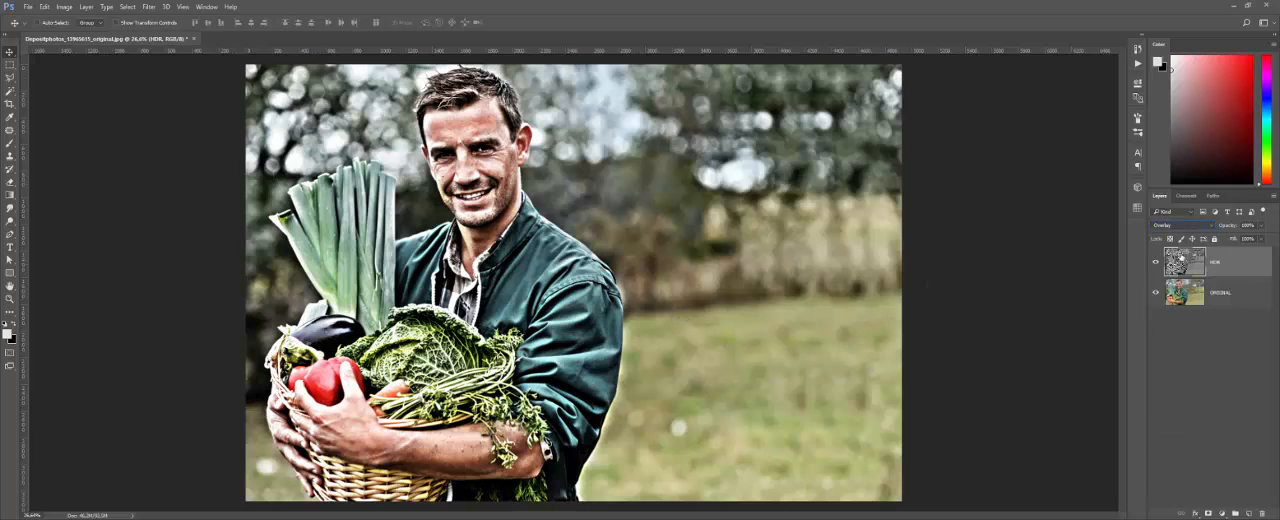
{"action": "left_click", "coordinate": [1190, 228]}
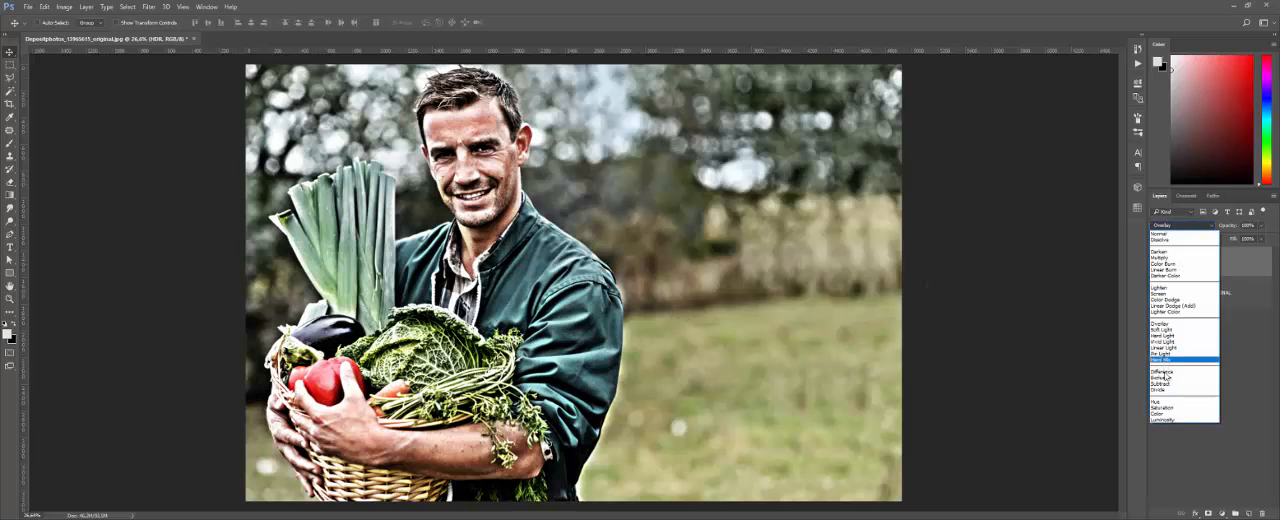
{"action": "left_click", "coordinate": [1161, 420]}
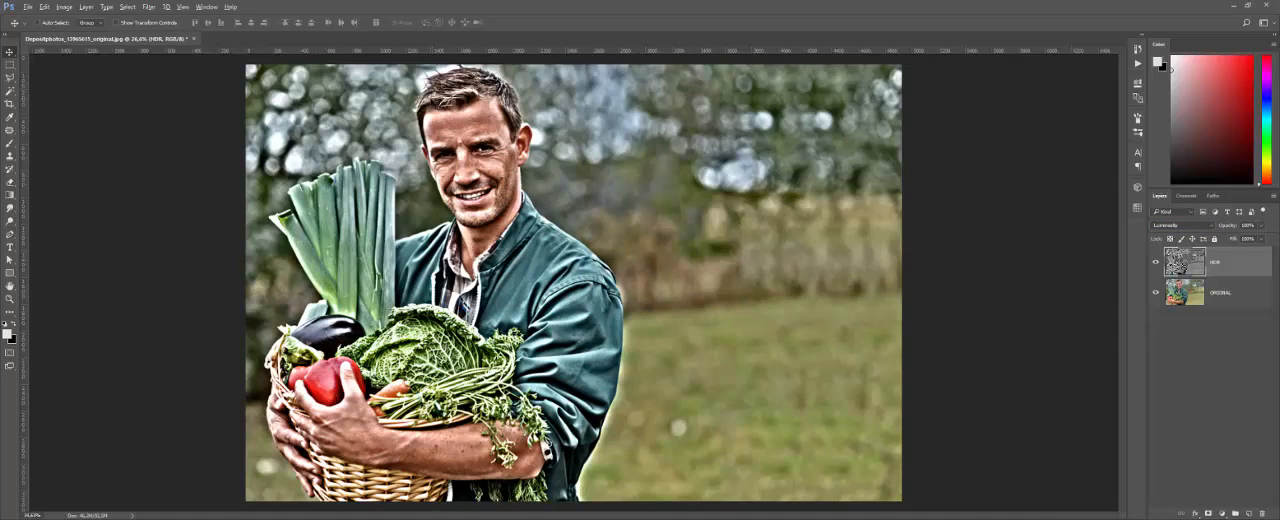
Step: Examine the man's face up close, comparing it with the HDR layer hidden and shown
{"action": "scroll", "coordinate": [432, 100], "scroll_direction": "up", "scroll_amount": 5}
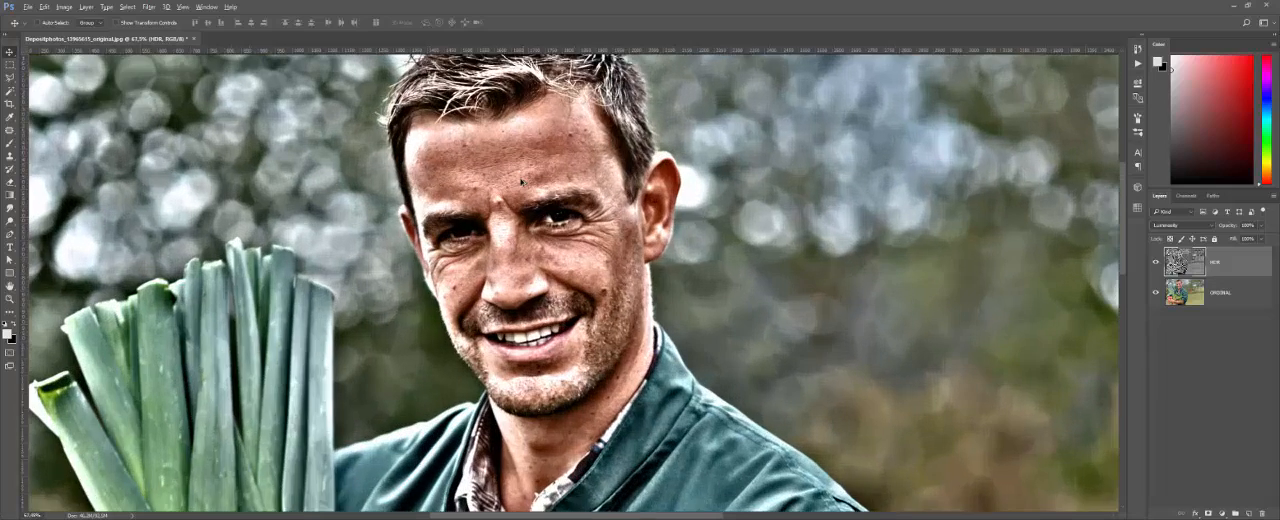
{"action": "scroll", "coordinate": [521, 181], "scroll_direction": "up", "scroll_amount": 4}
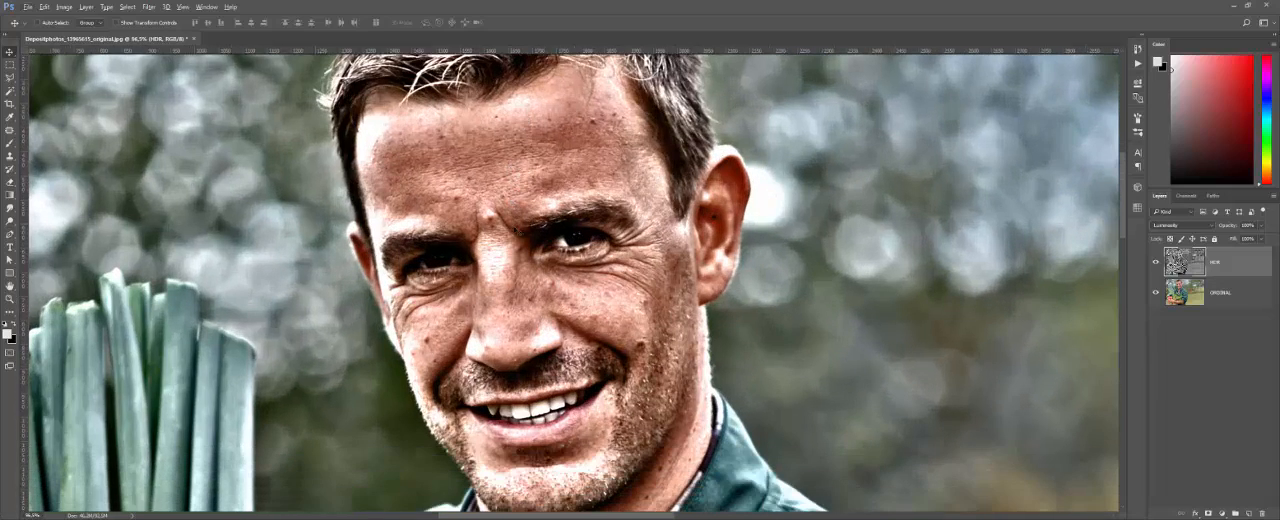
{"action": "left_click_drag", "start_coordinate": [503, 239], "coordinate": [503, 231]}
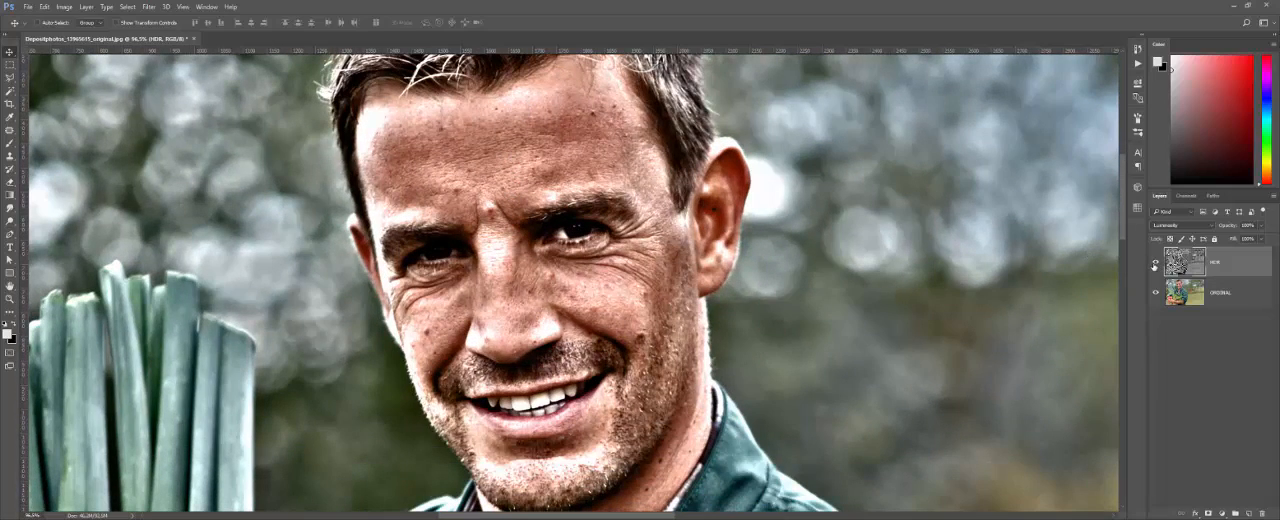
{"action": "left_click", "coordinate": [1155, 266]}
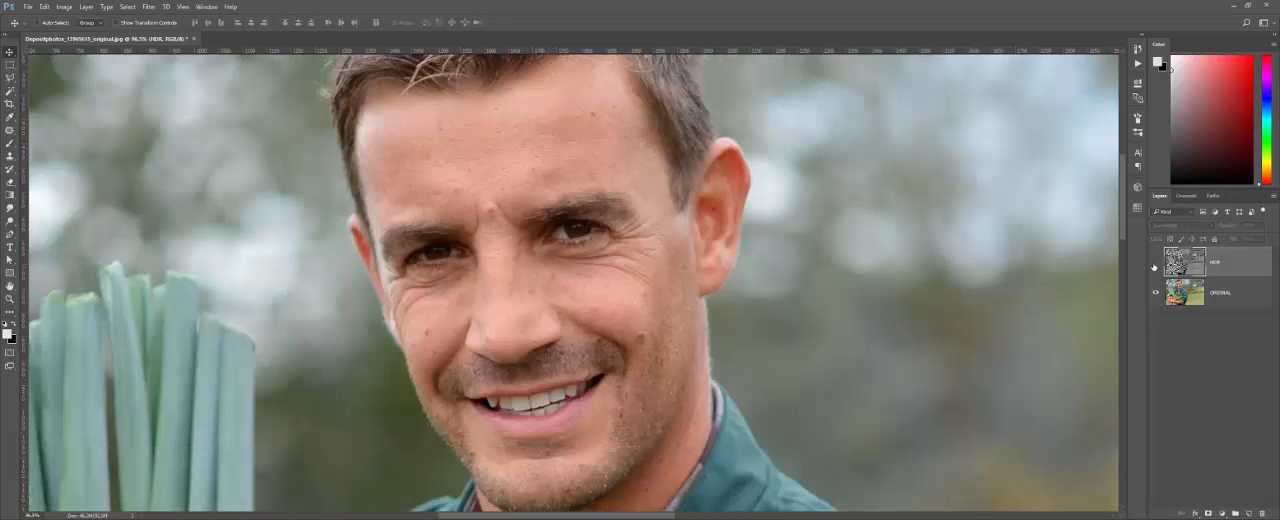
{"action": "left_click", "coordinate": [1155, 264]}
{"action": "left_click", "coordinate": [1155, 264]}
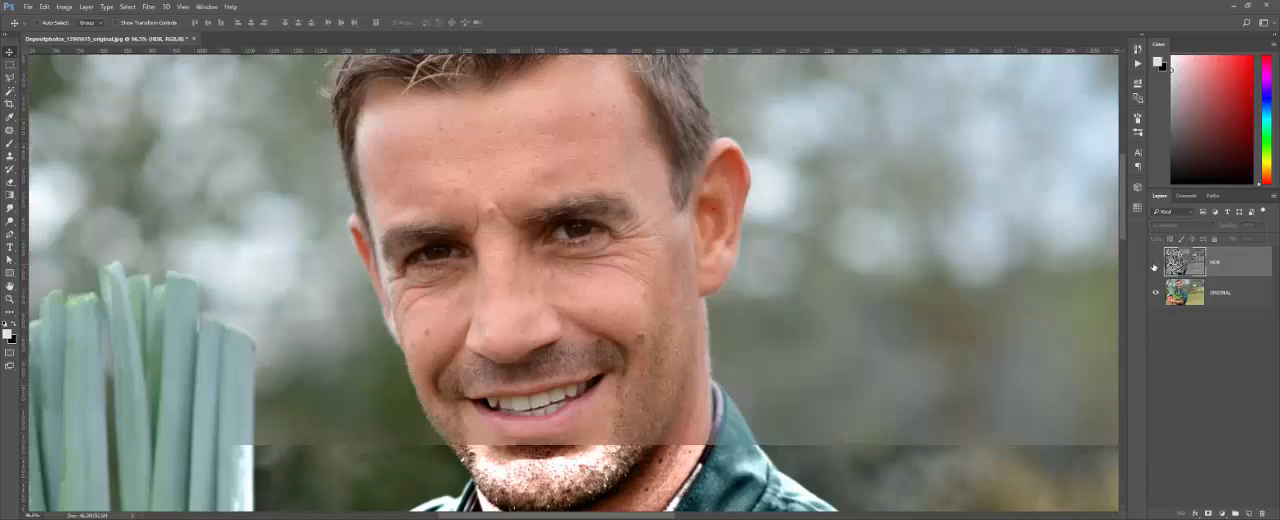
{"action": "left_click", "coordinate": [1155, 264]}
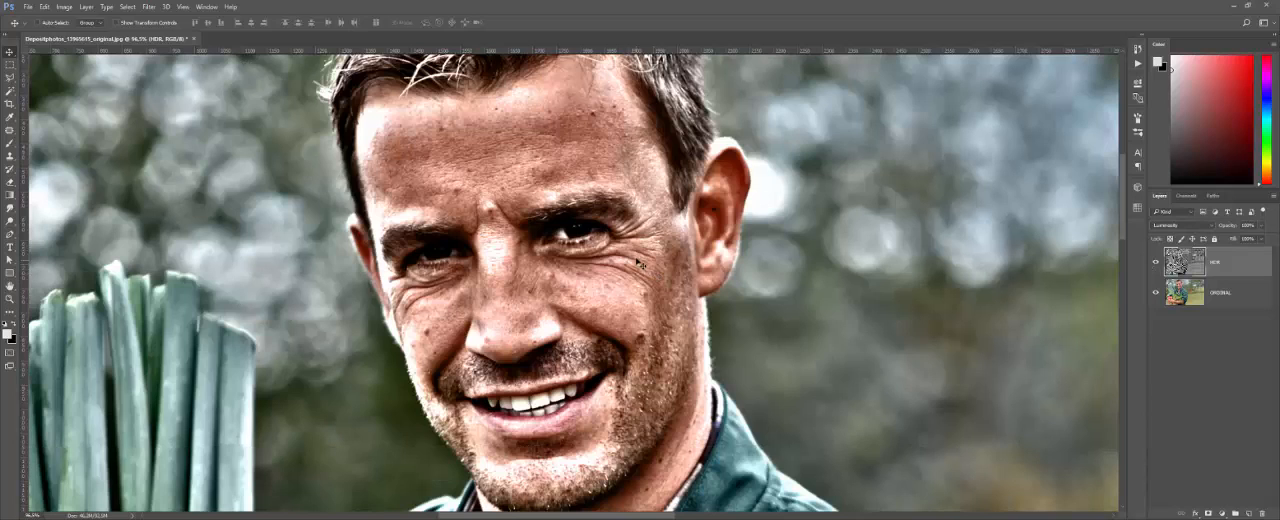
{"action": "scroll", "coordinate": [640, 263], "scroll_direction": "down", "scroll_amount": 2}
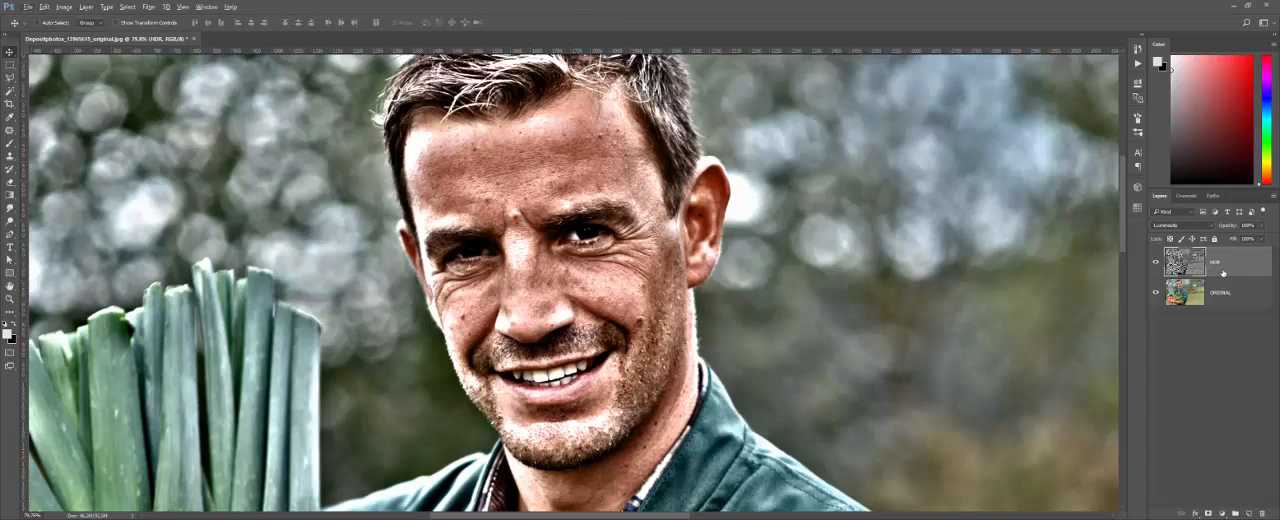
Step: Lower the HDR layer's opacity to 60%
{"action": "left_click", "coordinate": [1261, 228]}
{"action": "type", "text": "60"}
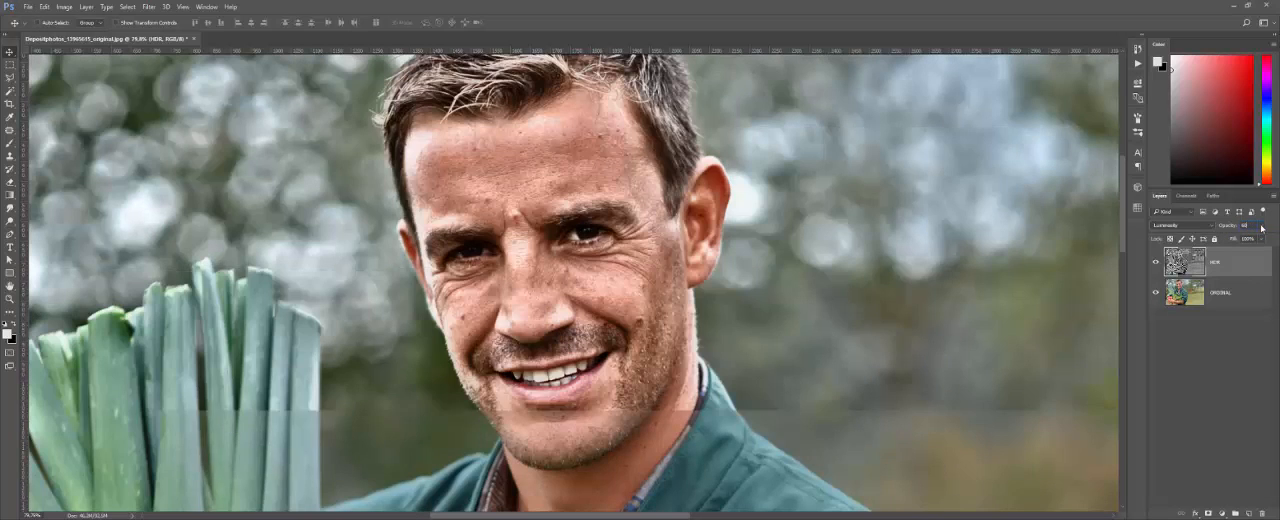
{"action": "left_click", "coordinate": [1228, 338]}
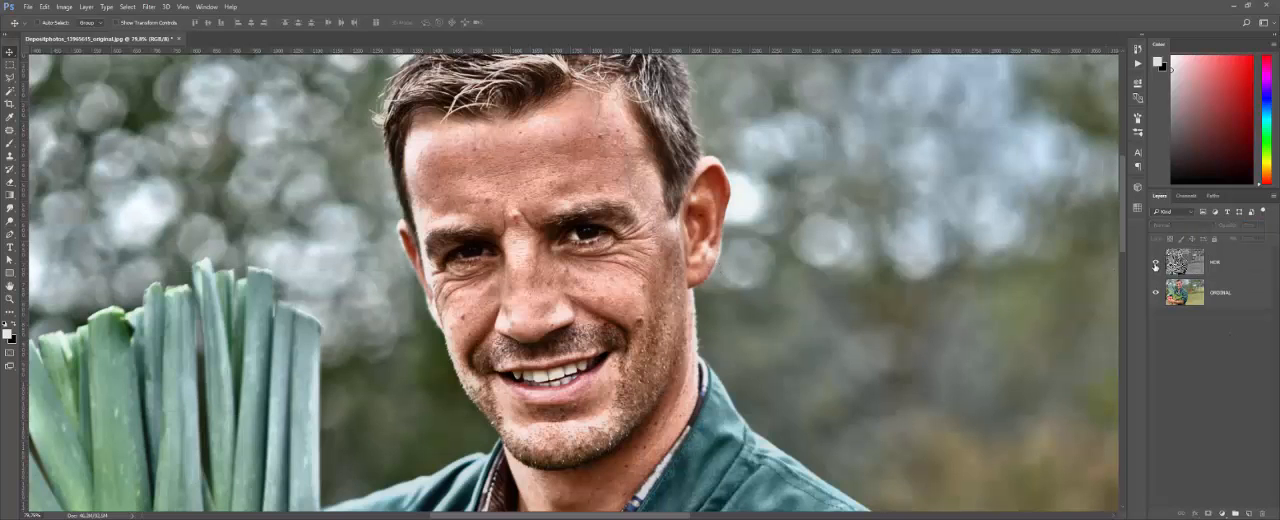
Step: Compare the portrait with the 60% HDR layer hidden and shown, and reselect the HDR layer
{"action": "left_click", "coordinate": [1156, 264]}
{"action": "left_click", "coordinate": [1156, 264]}
{"action": "left_click", "coordinate": [631, 248]}
{"action": "left_click", "coordinate": [648, 203]}
{"action": "left_click", "coordinate": [1240, 268]}
{"action": "scroll", "coordinate": [671, 275], "scroll_direction": "down", "scroll_amount": 3}
{"action": "scroll", "coordinate": [671, 275], "scroll_direction": "down", "scroll_amount": 3}
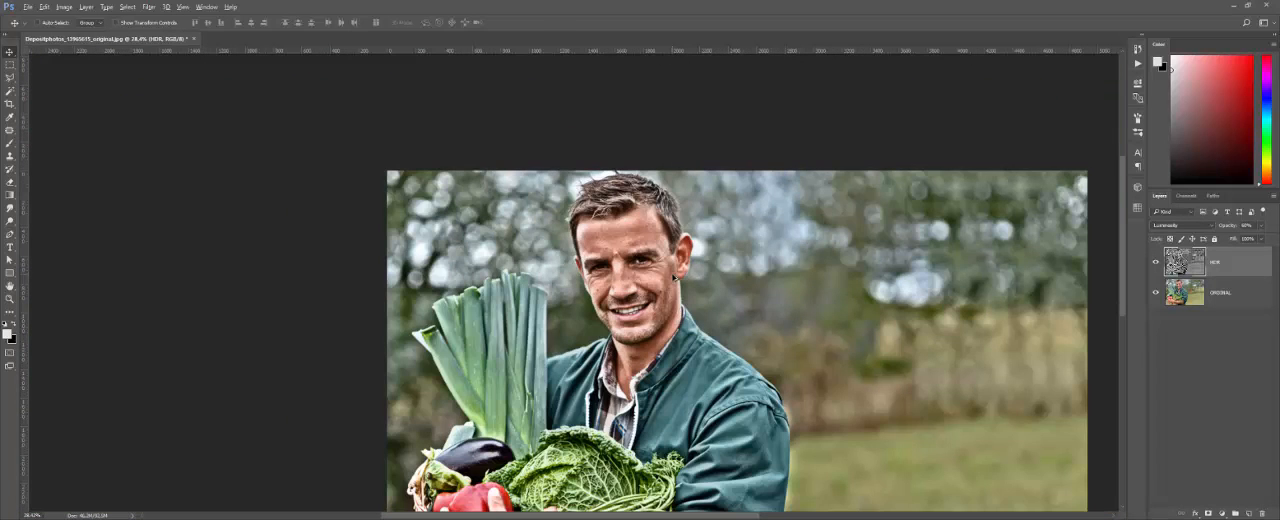
{"action": "scroll", "coordinate": [645, 236], "scroll_direction": "down", "scroll_amount": 2}
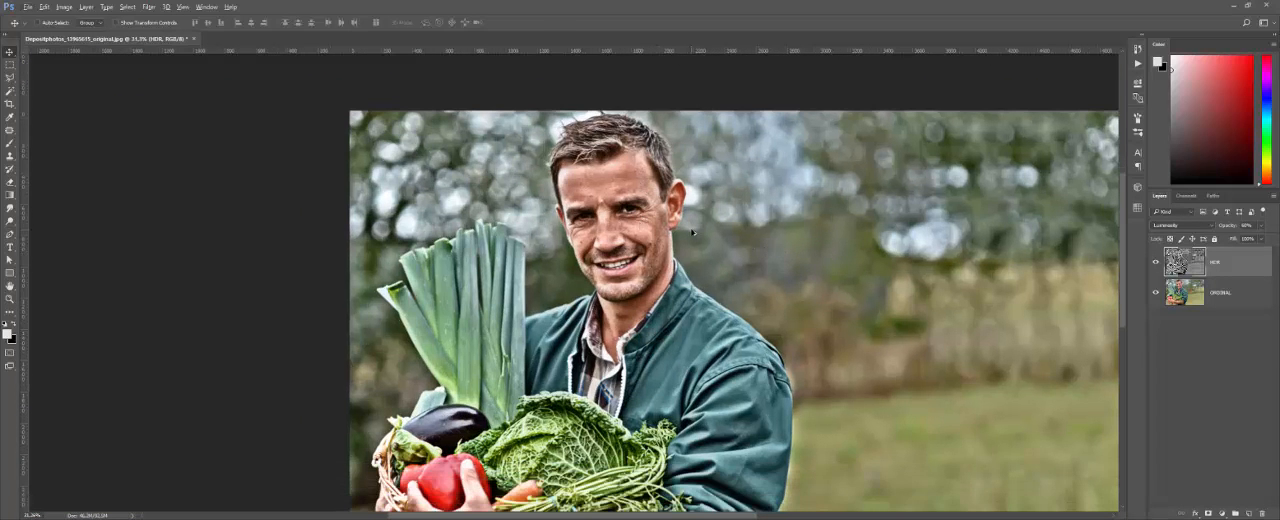
Step: Stamp all visible layers into a new top layer, name it POS, and hide the HDR layer beneath it
{"action": "scroll", "coordinate": [692, 232], "scroll_direction": "up", "scroll_amount": 1}
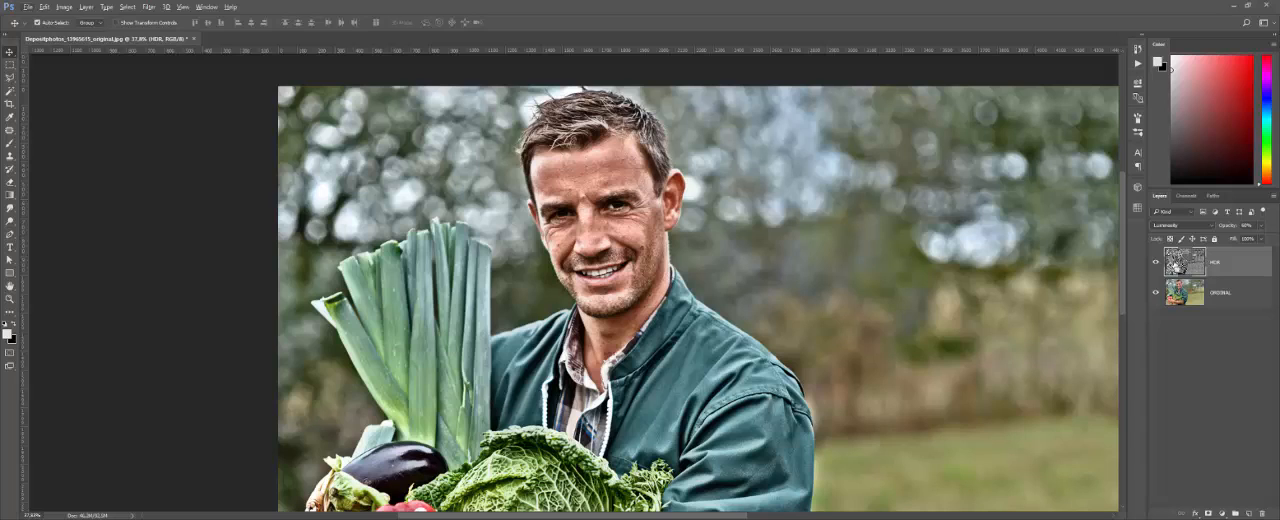
{"action": "key", "text": "ctrl+shift+alt+e"}
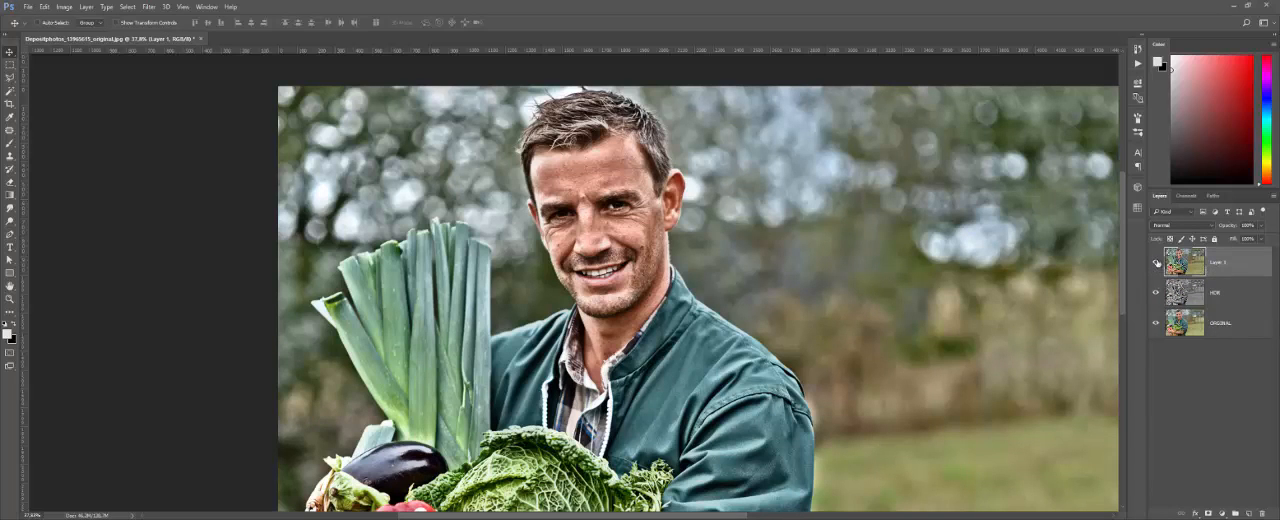
{"action": "double_click", "coordinate": [1226, 263]}
{"action": "type", "text": "POS"}
{"action": "key", "text": "Return"}
{"action": "left_click", "coordinate": [1156, 293]}
Step: Start the Camera Raw Filter on the POS layer and raise Contrast to +28 and Clarity to +36
{"action": "left_click", "coordinate": [148, 7]}
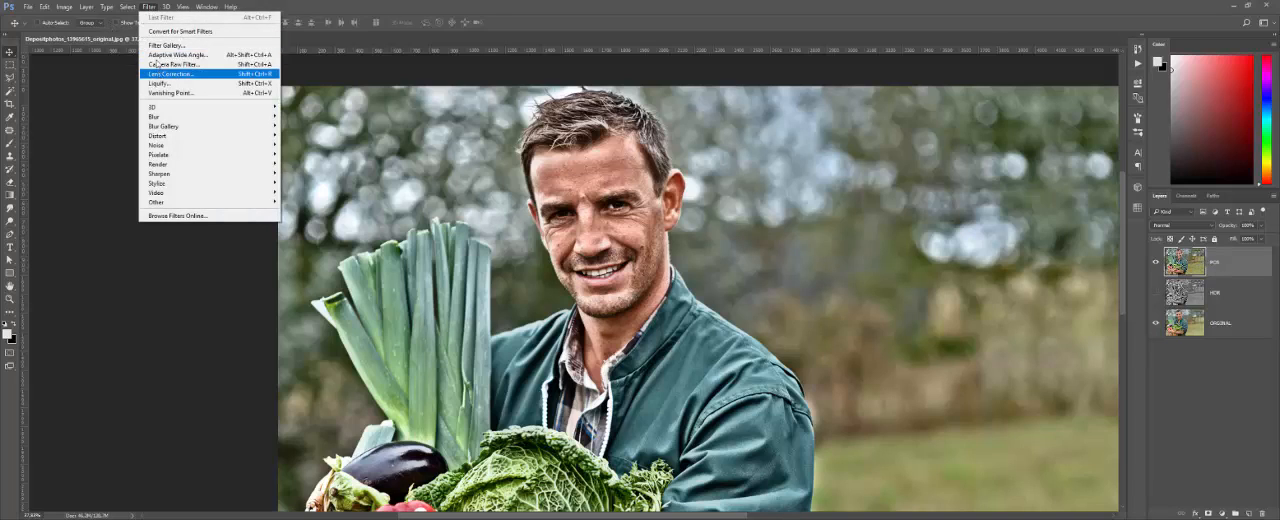
{"action": "left_click", "coordinate": [157, 64]}
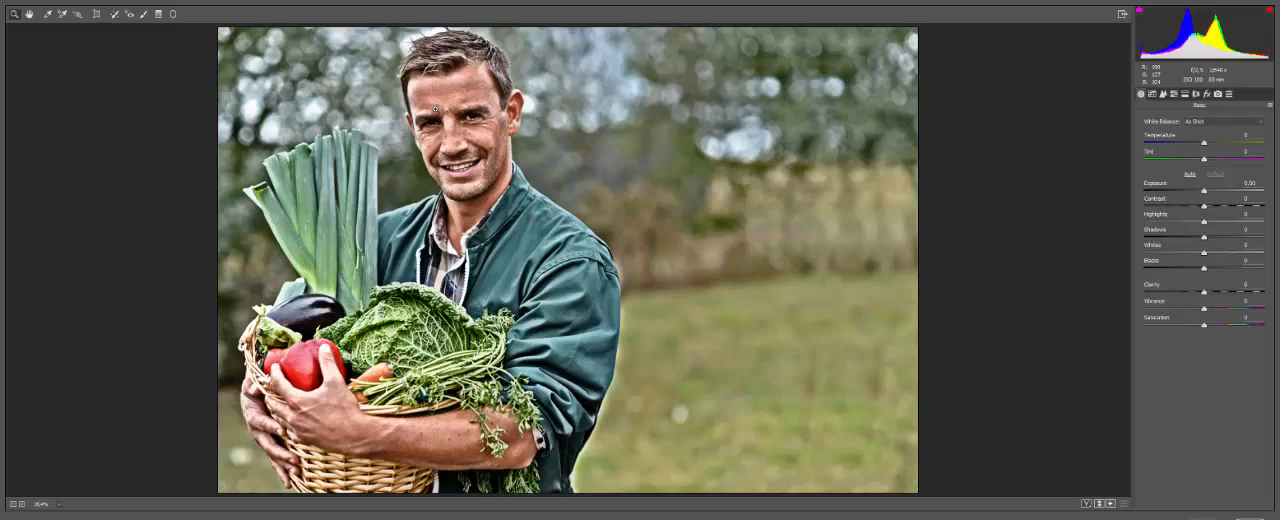
{"action": "scroll", "coordinate": [436, 99], "scroll_direction": "up", "scroll_amount": 5}
{"action": "scroll", "coordinate": [436, 99], "scroll_direction": "up", "scroll_amount": 4}
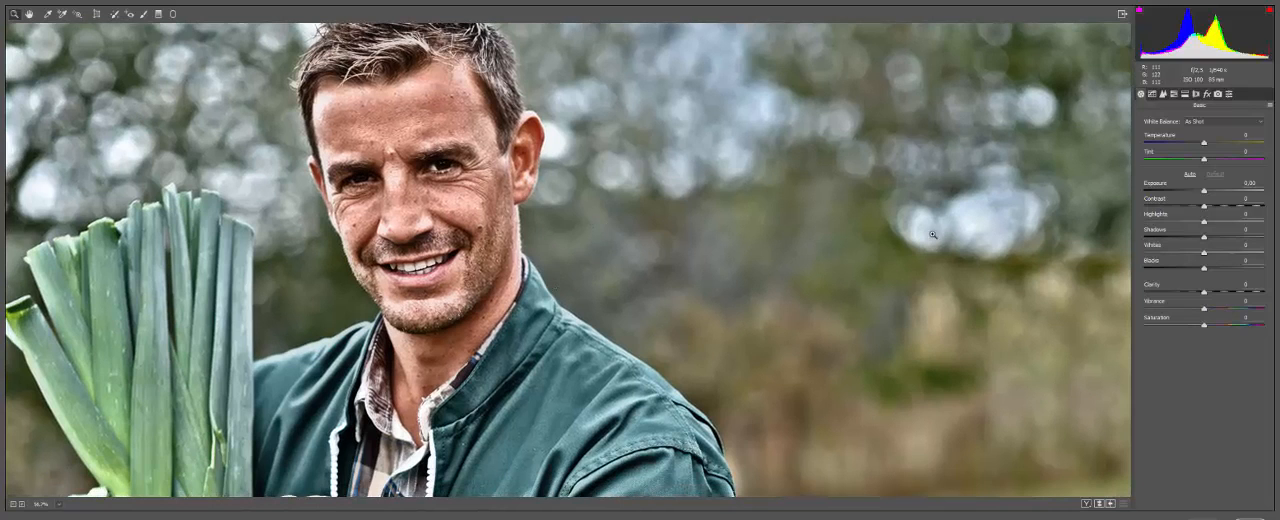
{"action": "mouse_move", "coordinate": [1204, 206]}
{"action": "left_mouse_down"}
{"action": "mouse_move", "coordinate": [1239, 210]}
{"action": "mouse_move", "coordinate": [1221, 210]}
{"action": "left_mouse_up"}
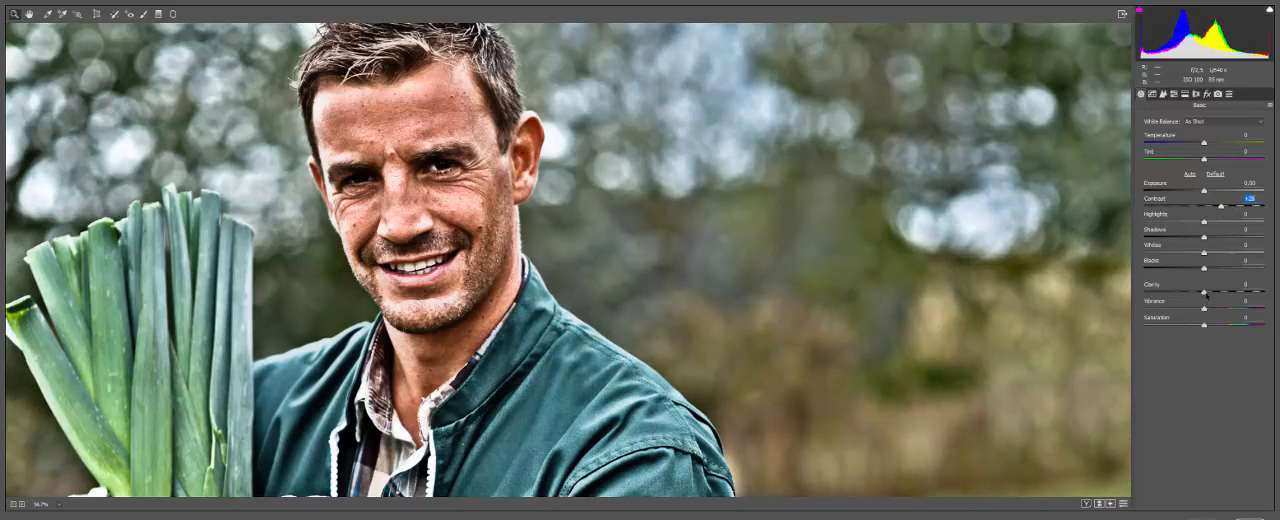
{"action": "left_click_drag", "start_coordinate": [1204, 293], "coordinate": [1225, 293]}
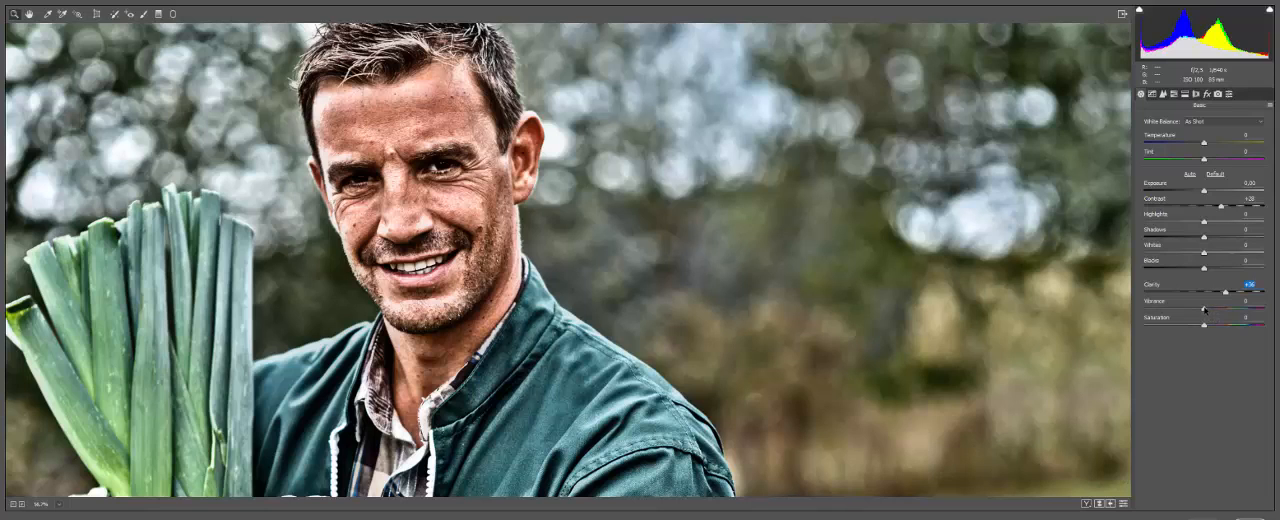
Step: Lower Vibrance to -55, try cooler and greener white balances, and settle on a warm Temperature of +27 with Tint at 0
{"action": "left_click_drag", "start_coordinate": [1203, 309], "coordinate": [1170, 309]}
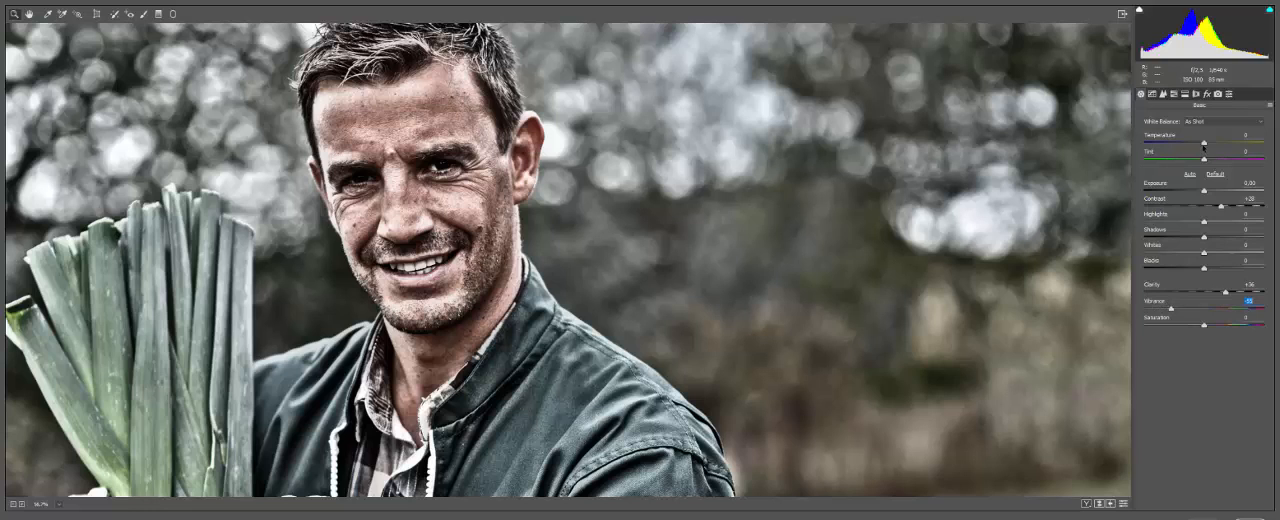
{"action": "left_click_drag", "start_coordinate": [1203, 143], "coordinate": [1188, 144]}
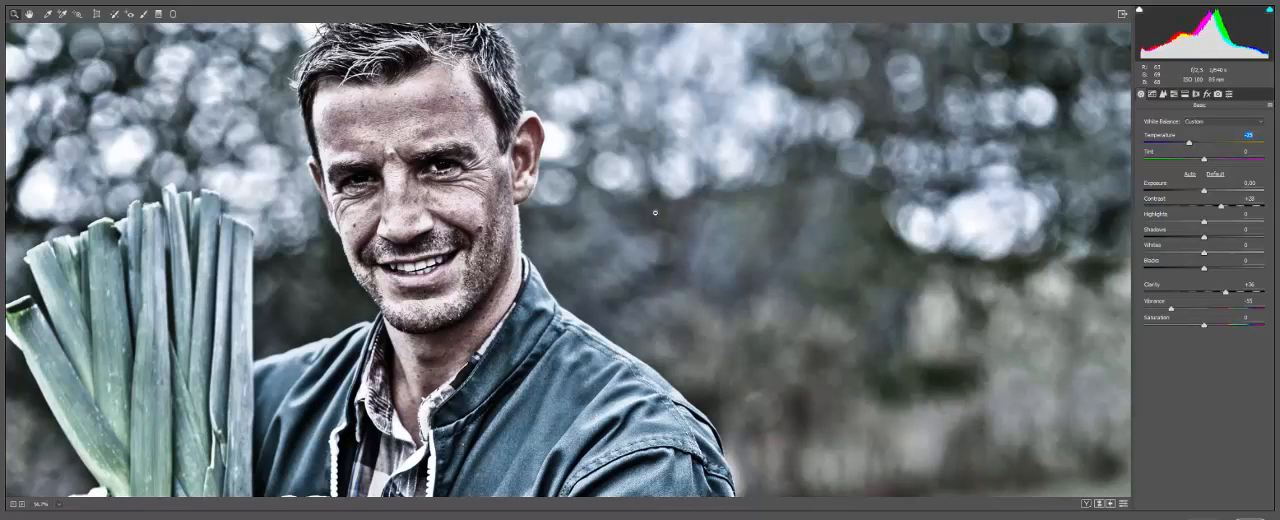
{"action": "key", "text": "ctrl+0"}
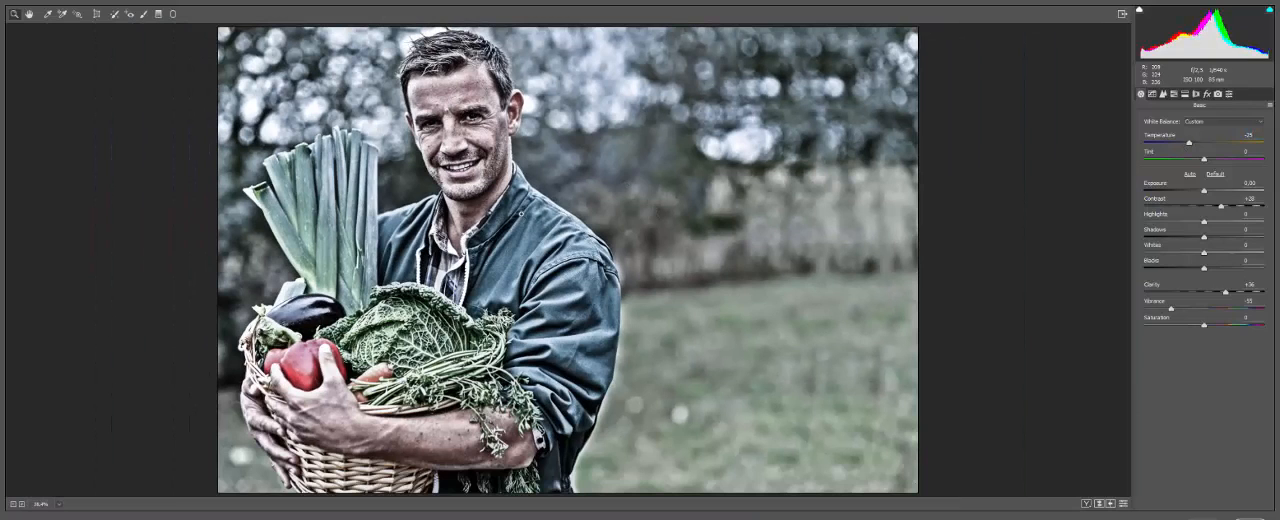
{"action": "left_click_drag", "start_coordinate": [1205, 144], "coordinate": [1217, 144]}
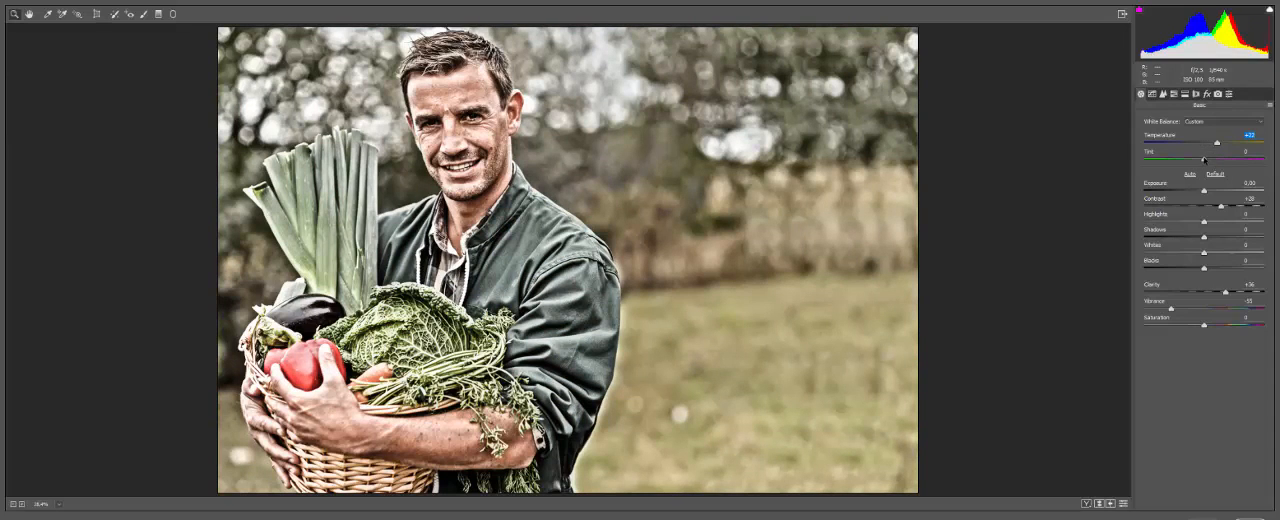
{"action": "mouse_move", "coordinate": [1204, 160]}
{"action": "left_mouse_down"}
{"action": "mouse_move", "coordinate": [1222, 161]}
{"action": "mouse_move", "coordinate": [1196, 162]}
{"action": "left_mouse_up"}
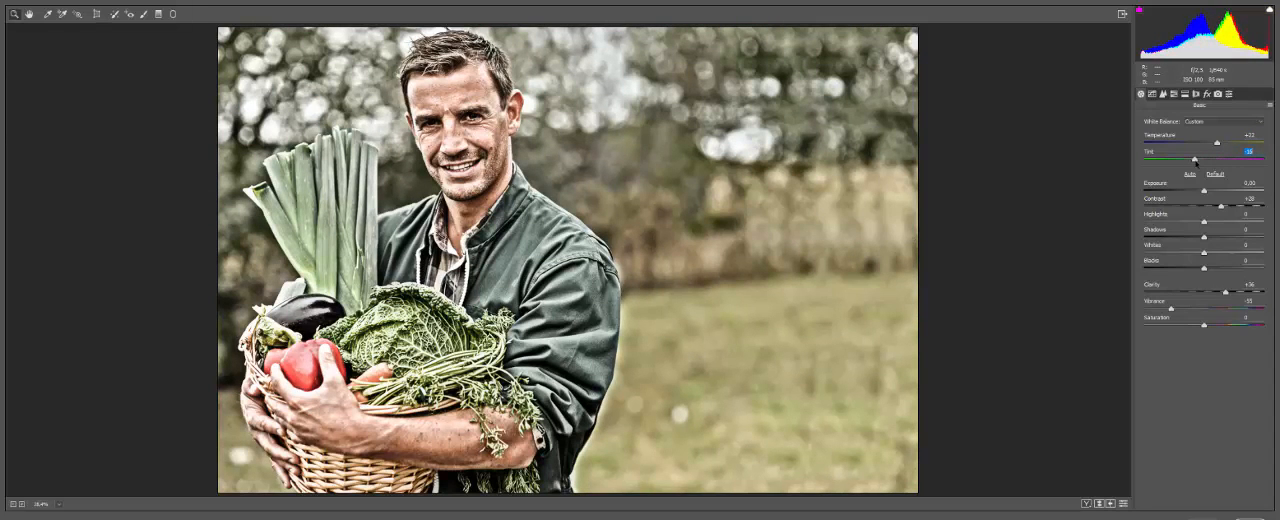
{"action": "double_click", "coordinate": [1195, 161]}
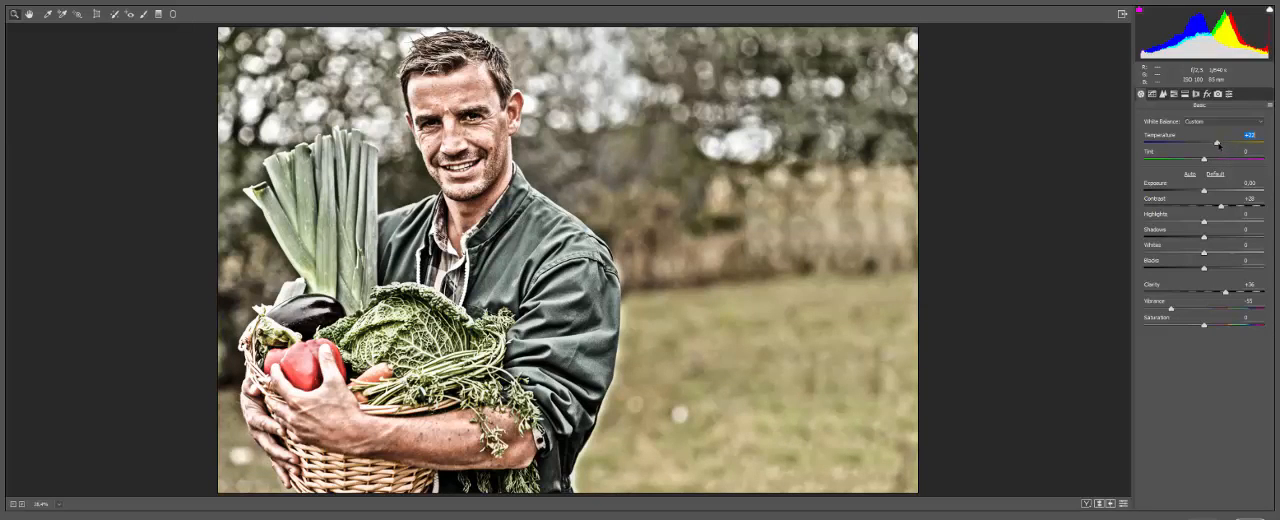
{"action": "left_click_drag", "start_coordinate": [1217, 145], "coordinate": [1221, 146]}
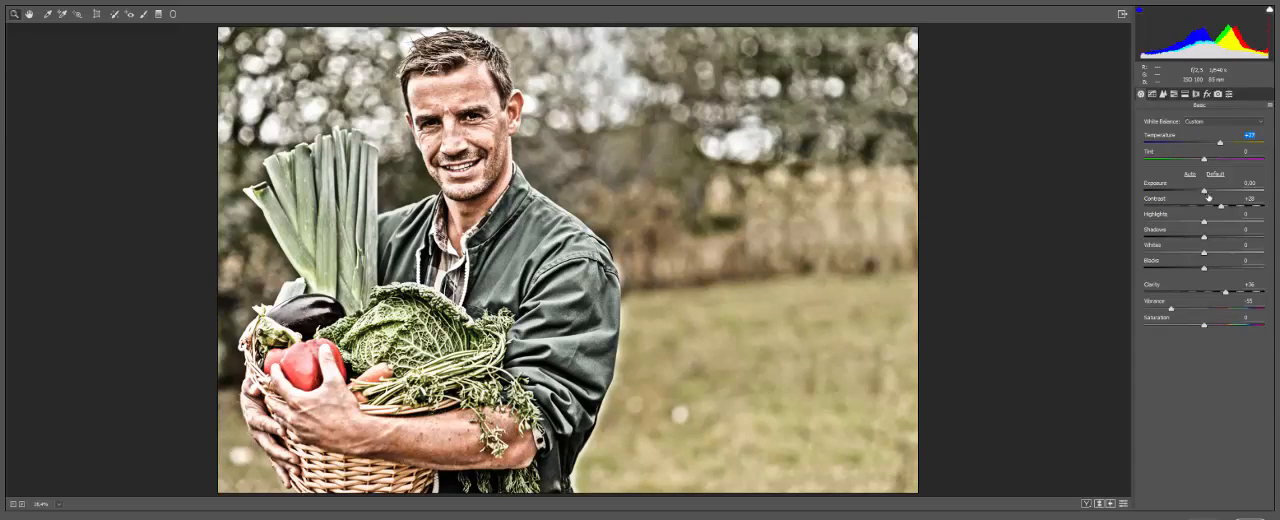
Step: Try different Shadows, Whites and Highlights settings and reset each of them to 0
{"action": "left_click_drag", "start_coordinate": [1206, 194], "coordinate": [1206, 193]}
{"action": "left_click_drag", "start_coordinate": [1203, 238], "coordinate": [1230, 257]}
{"action": "double_click", "coordinate": [1190, 237]}
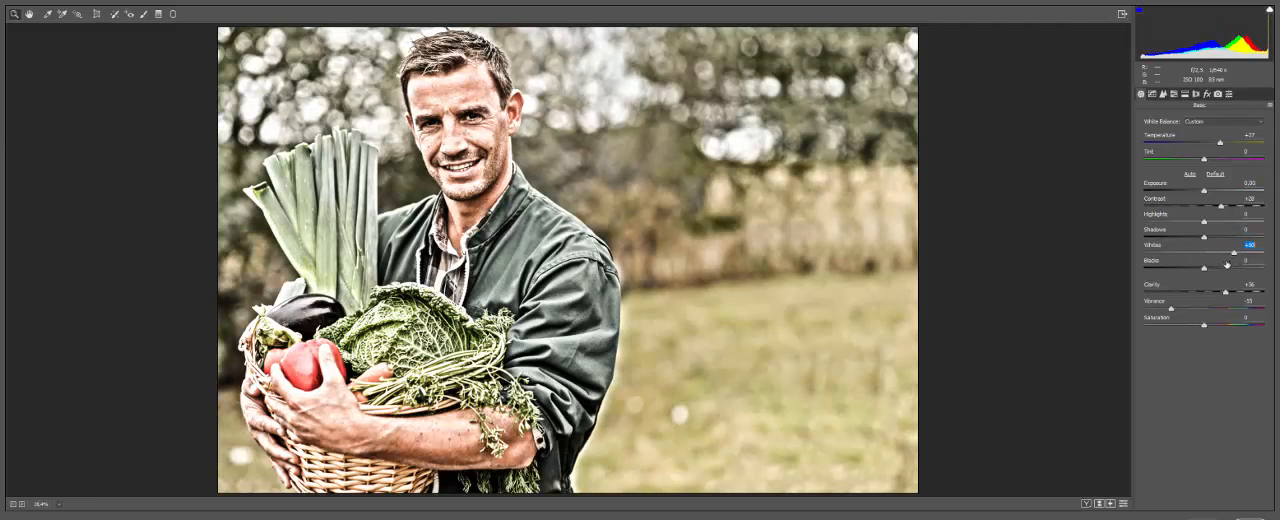
{"action": "double_click", "coordinate": [1220, 252]}
{"action": "left_click_drag", "start_coordinate": [1204, 222], "coordinate": [1237, 224]}
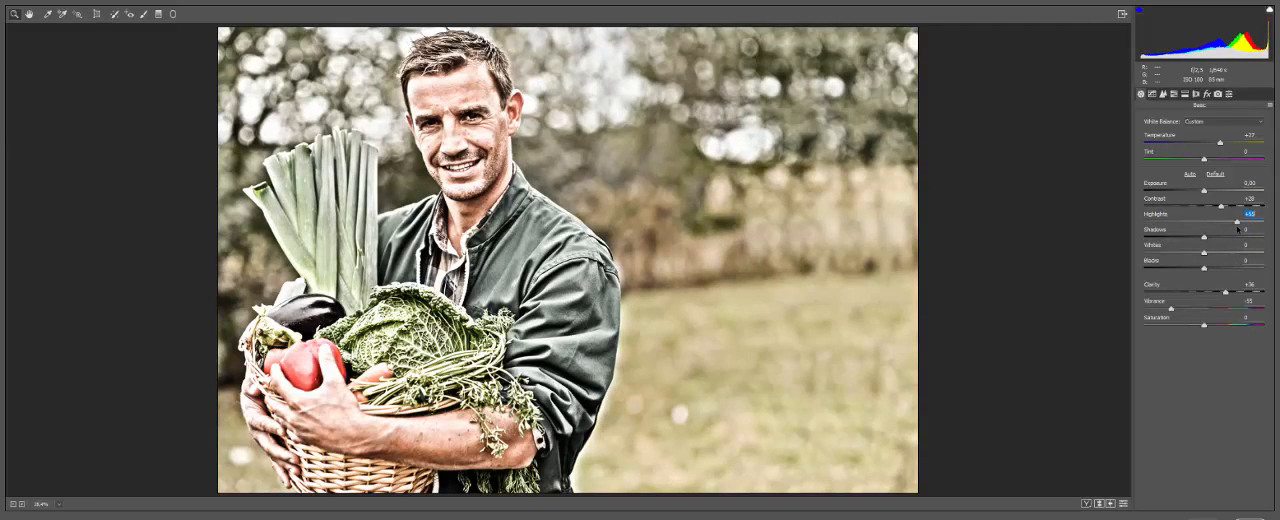
{"action": "double_click", "coordinate": [1237, 223]}
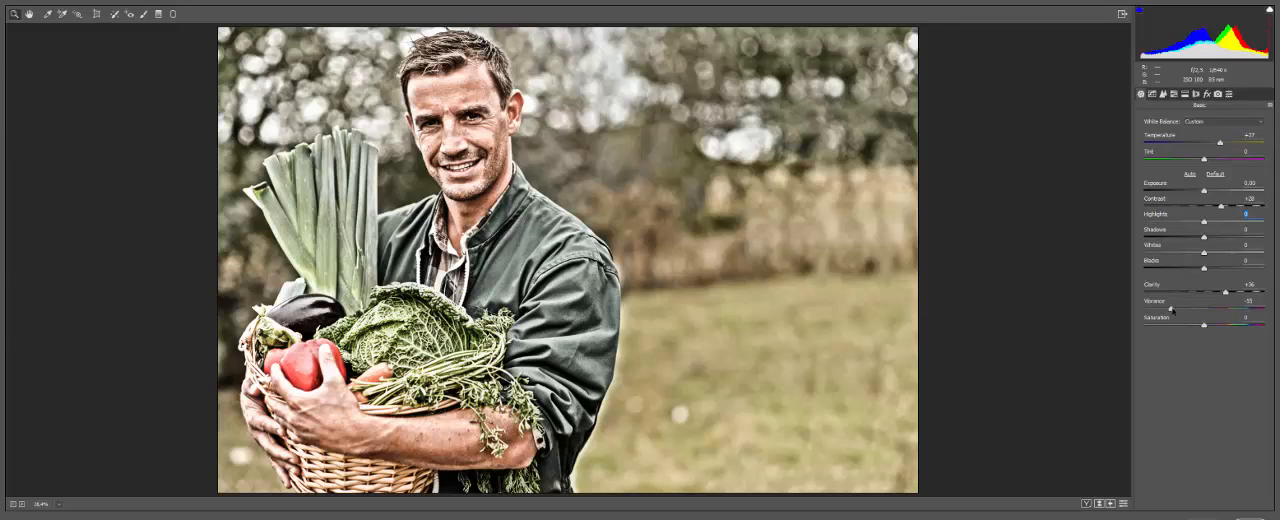
Step: Reduce Vibrance to about -80, add a dark post-crop vignette of about -46 with a midpoint of about 39, and apply the filter
{"action": "left_click_drag", "start_coordinate": [1172, 308], "coordinate": [1155, 309]}
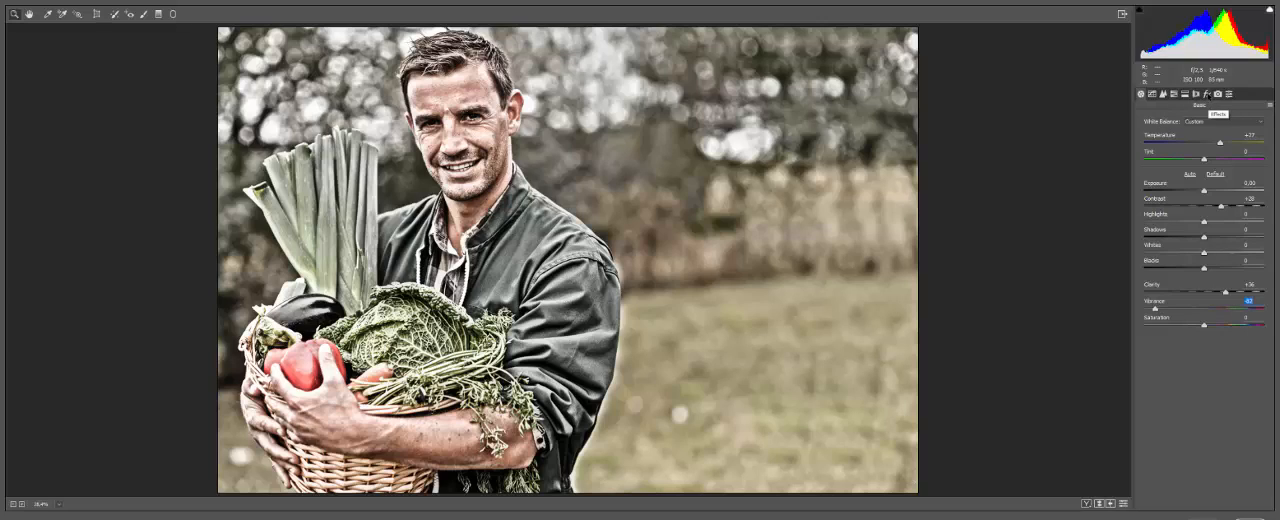
{"action": "left_click", "coordinate": [1207, 94]}
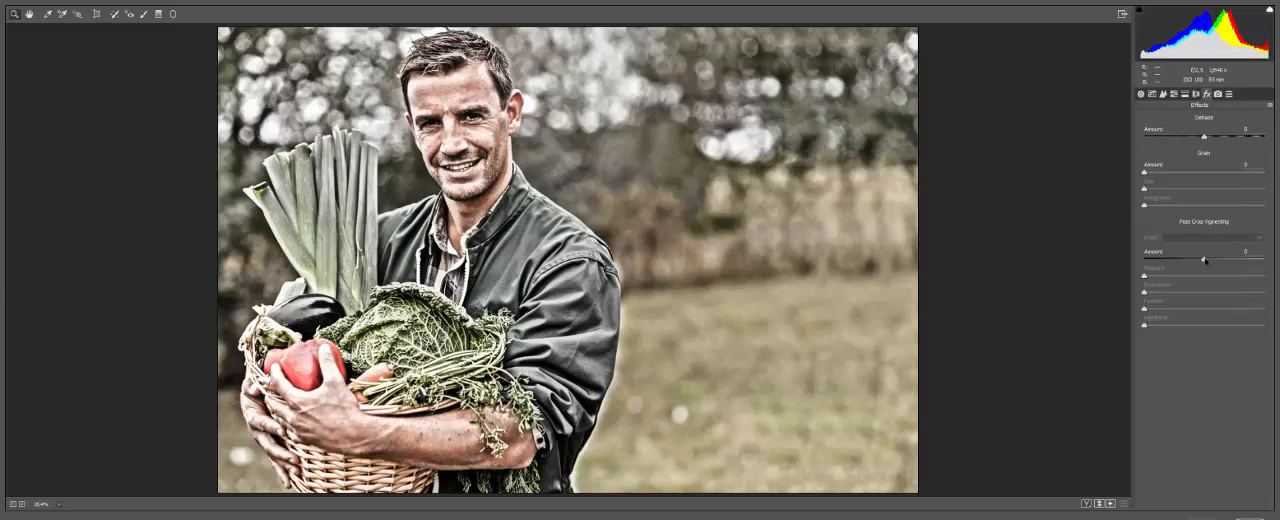
{"action": "left_click_drag", "start_coordinate": [1204, 260], "coordinate": [1191, 276]}
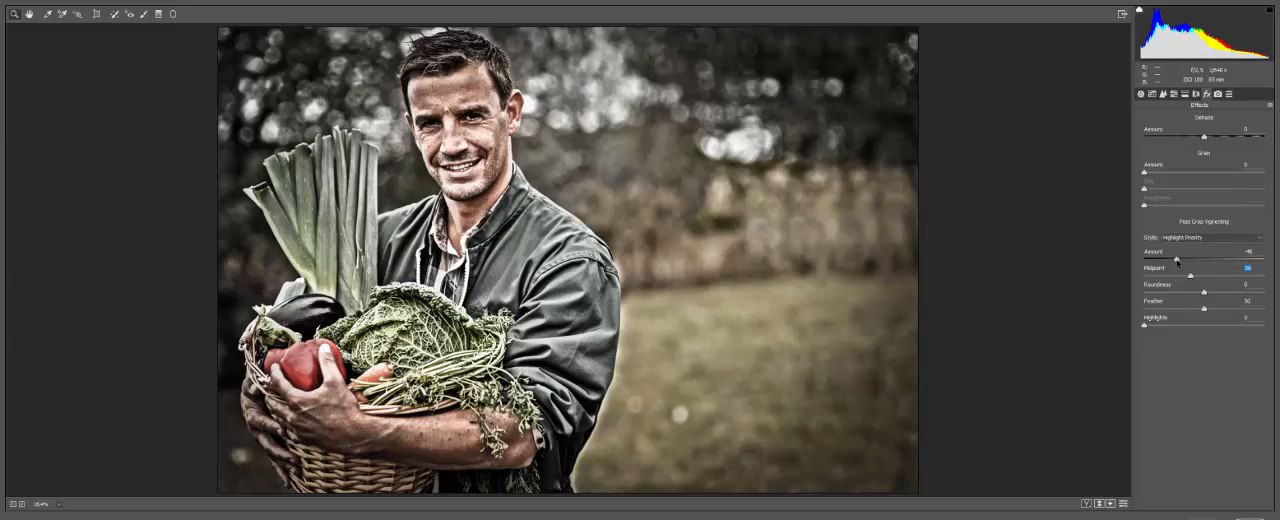
{"action": "left_click_drag", "start_coordinate": [1177, 260], "coordinate": [1177, 262]}
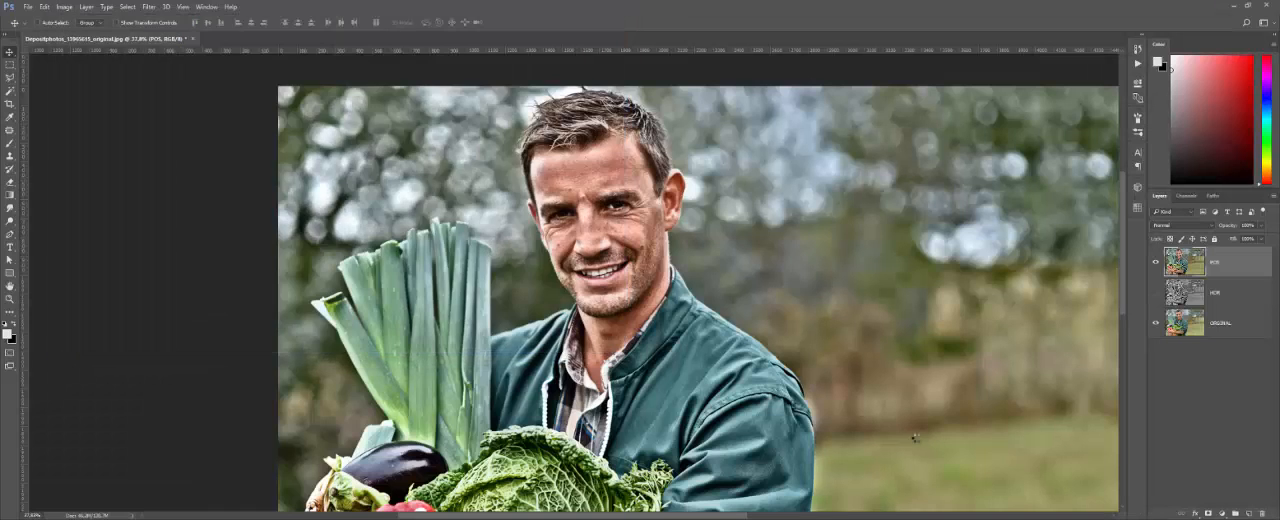
Step: Compare the whole graded portrait with the original by hiding and showing the POS layer
{"action": "scroll", "coordinate": [452, 220], "scroll_direction": "down", "scroll_amount": 2}
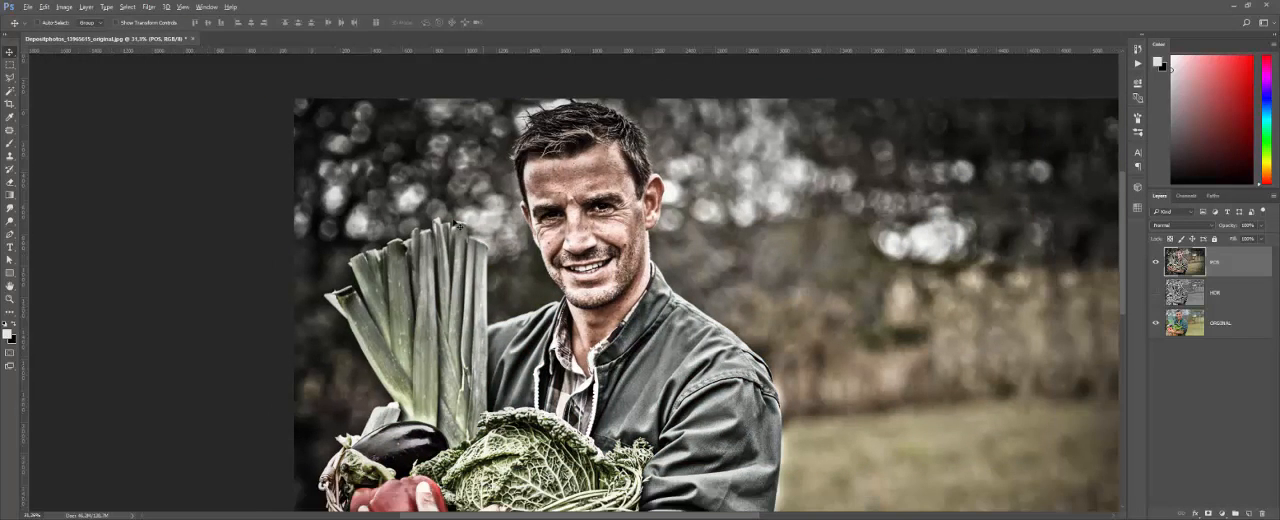
{"action": "scroll", "coordinate": [452, 220], "scroll_direction": "down", "scroll_amount": 1}
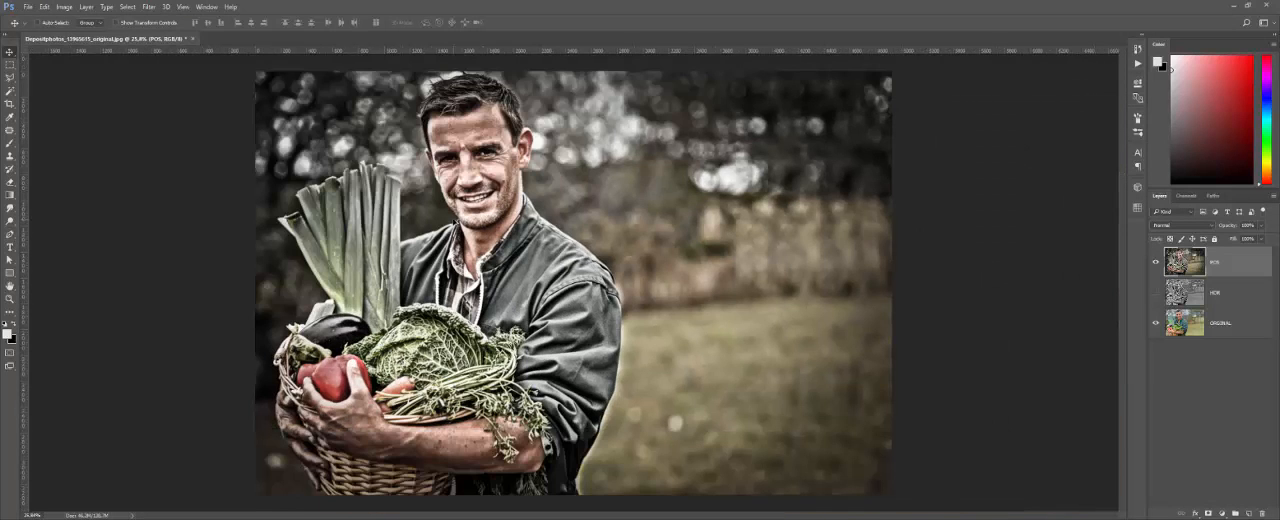
{"action": "scroll", "coordinate": [456, 218], "scroll_direction": "up", "scroll_amount": 1}
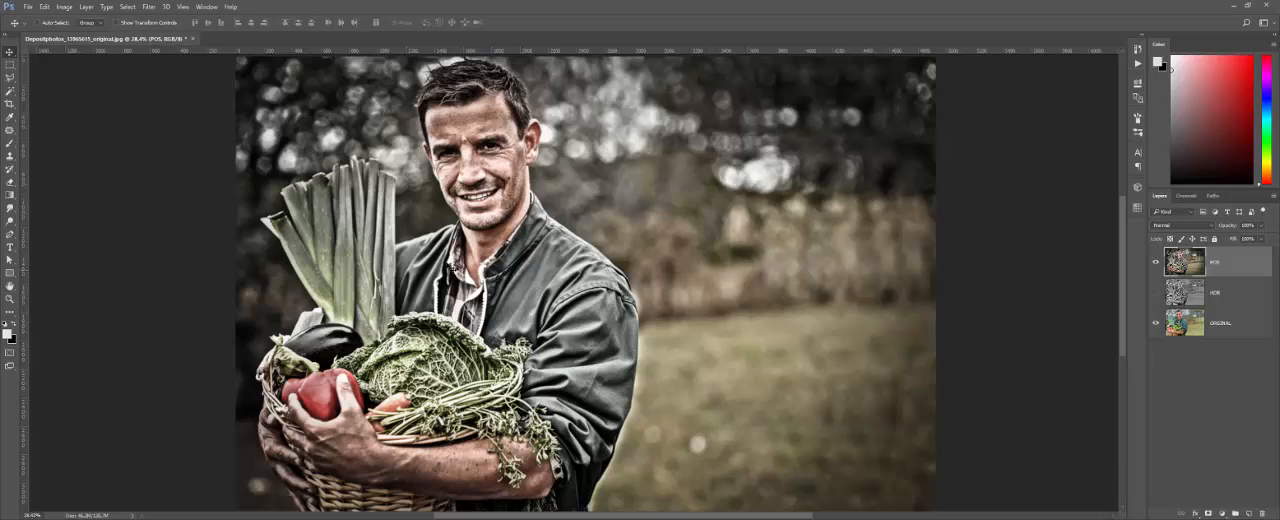
{"action": "left_click", "coordinate": [1155, 263]}
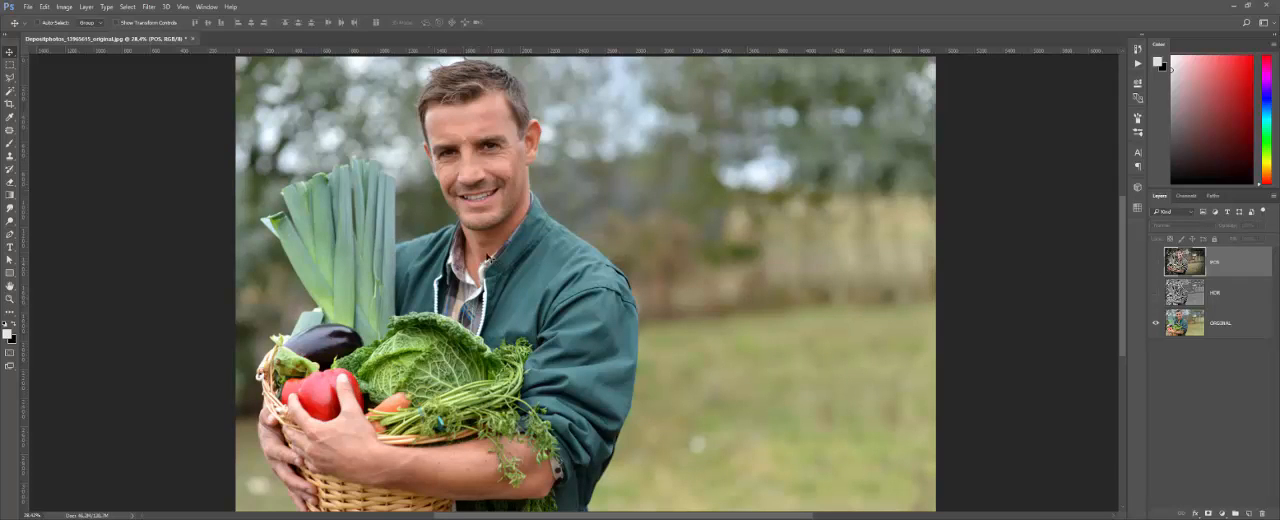
{"action": "left_click", "coordinate": [1156, 263]}
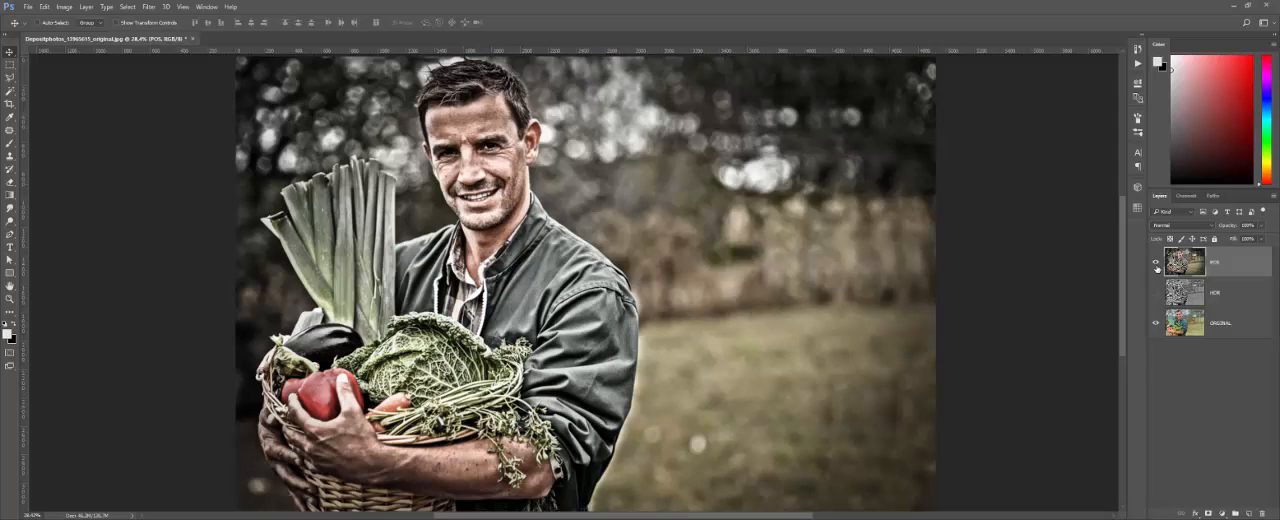
Step: Examine the man's face up close, comparing it with the POS layer hidden and shown
{"action": "scroll", "coordinate": [454, 137], "scroll_direction": "up", "scroll_amount": 5}
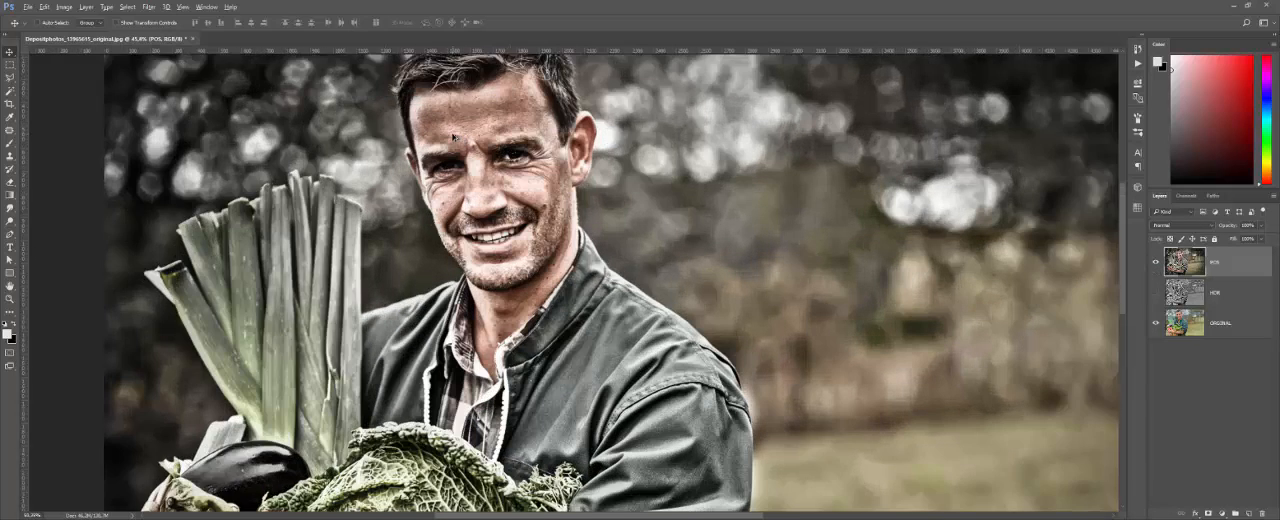
{"action": "scroll", "coordinate": [454, 137], "scroll_direction": "up", "scroll_amount": 3}
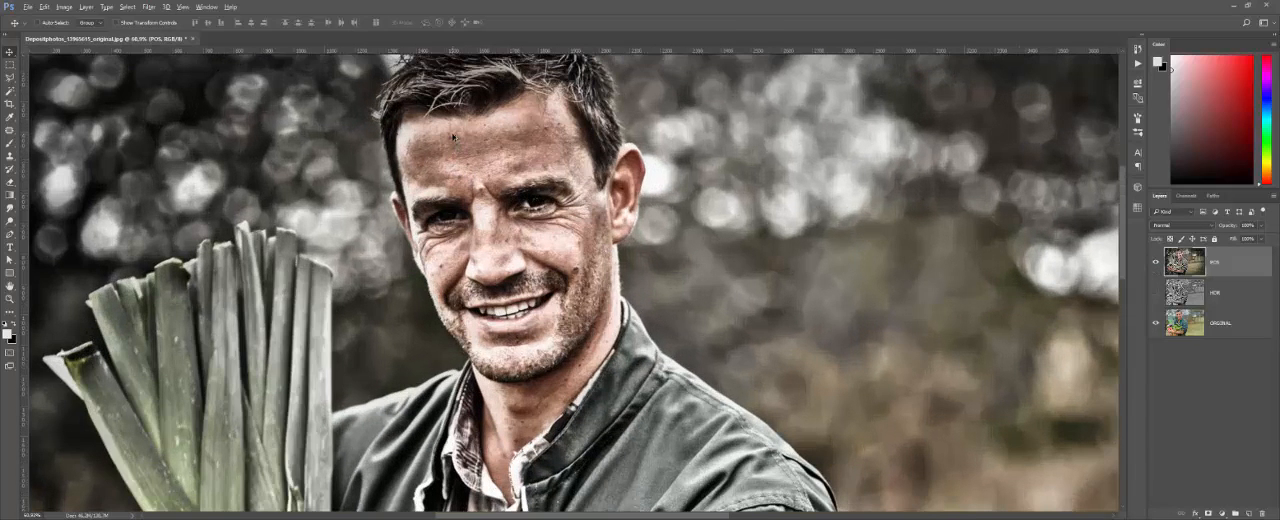
{"action": "scroll", "coordinate": [454, 137], "scroll_direction": "down", "scroll_amount": 1}
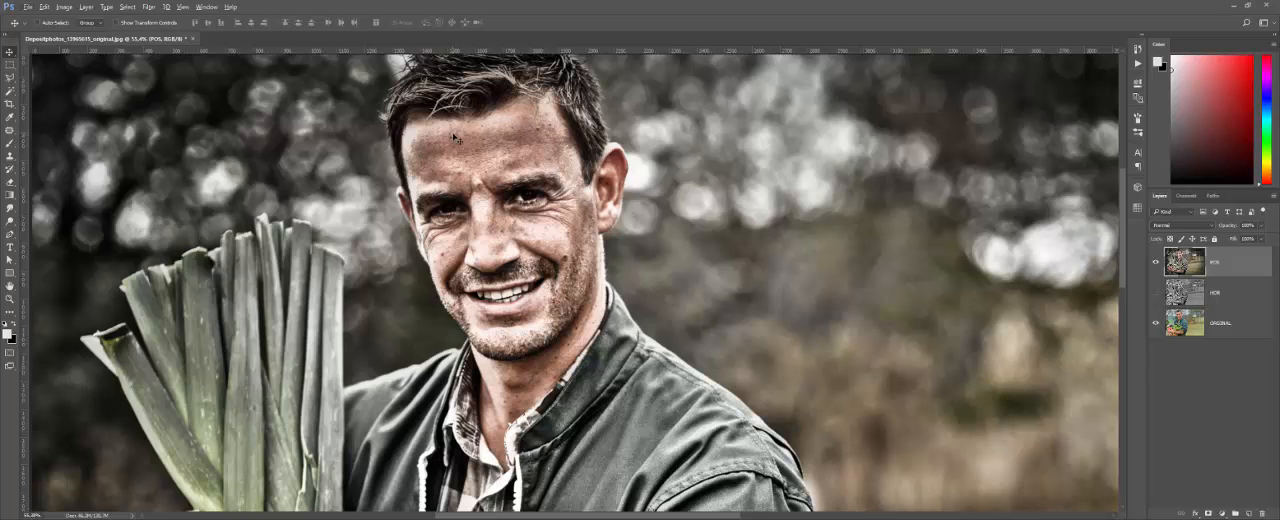
{"action": "scroll", "coordinate": [454, 137], "scroll_direction": "up", "scroll_amount": 2}
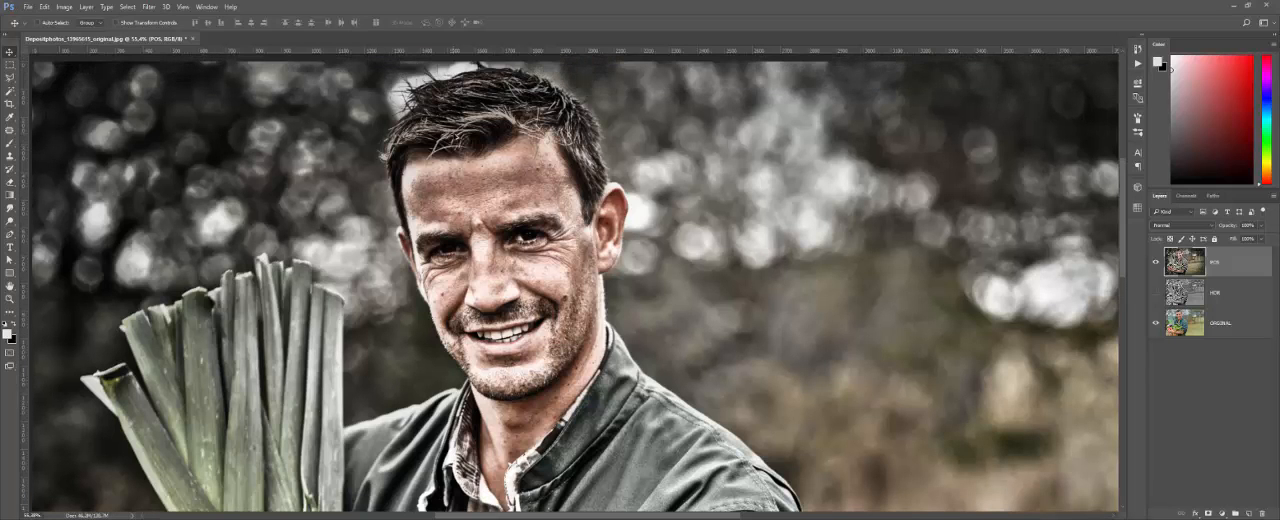
{"action": "scroll", "coordinate": [552, 160], "scroll_direction": "up", "scroll_amount": 3}
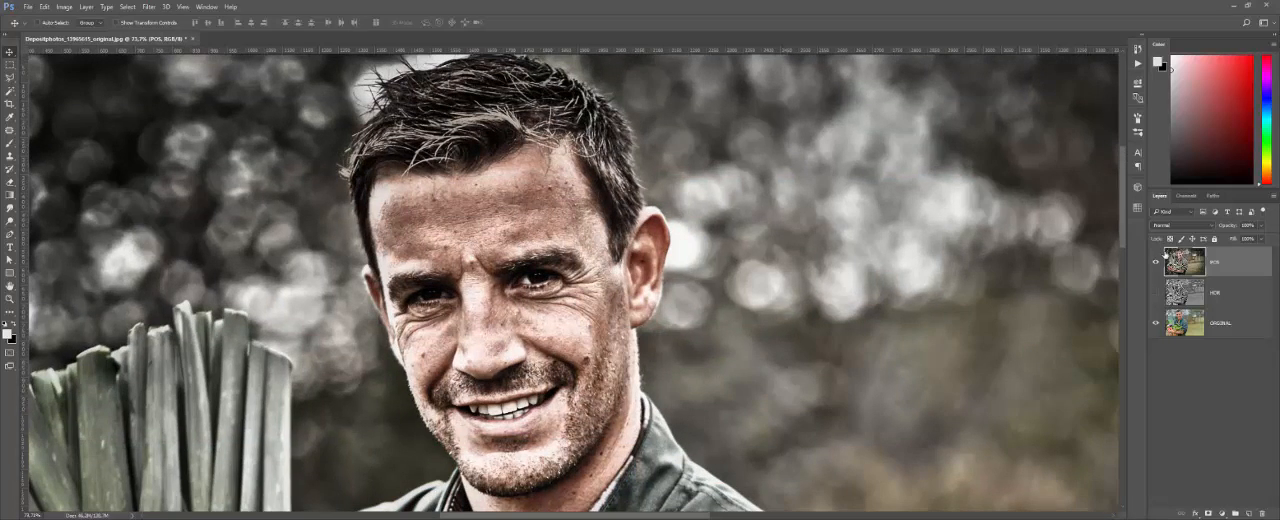
{"action": "left_click", "coordinate": [1157, 263]}
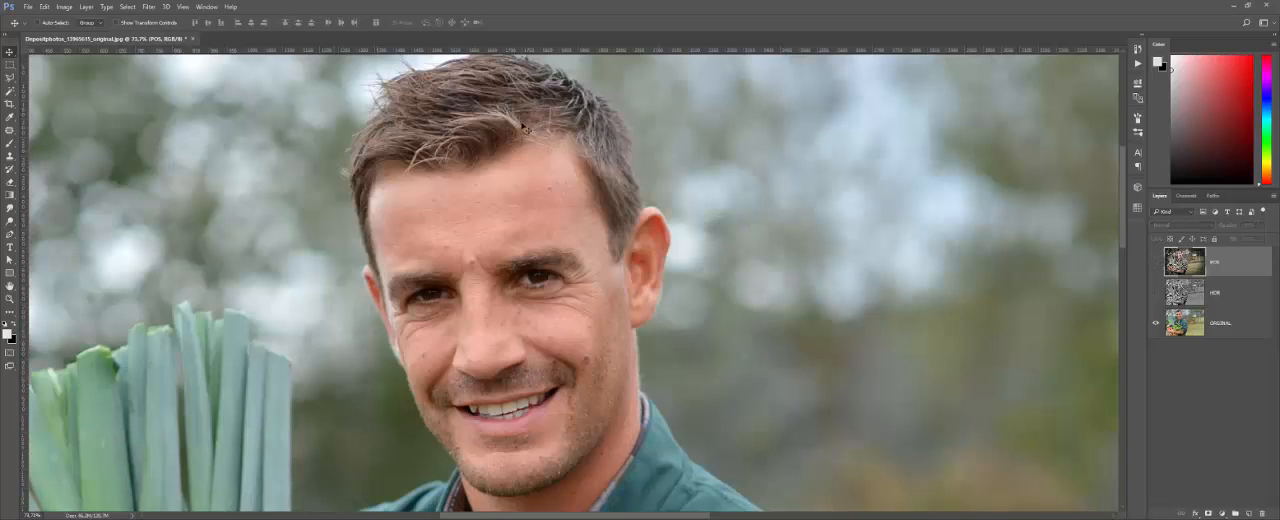
{"action": "left_click", "coordinate": [1157, 263]}
{"action": "scroll", "coordinate": [520, 180], "scroll_direction": "down", "scroll_amount": 2}
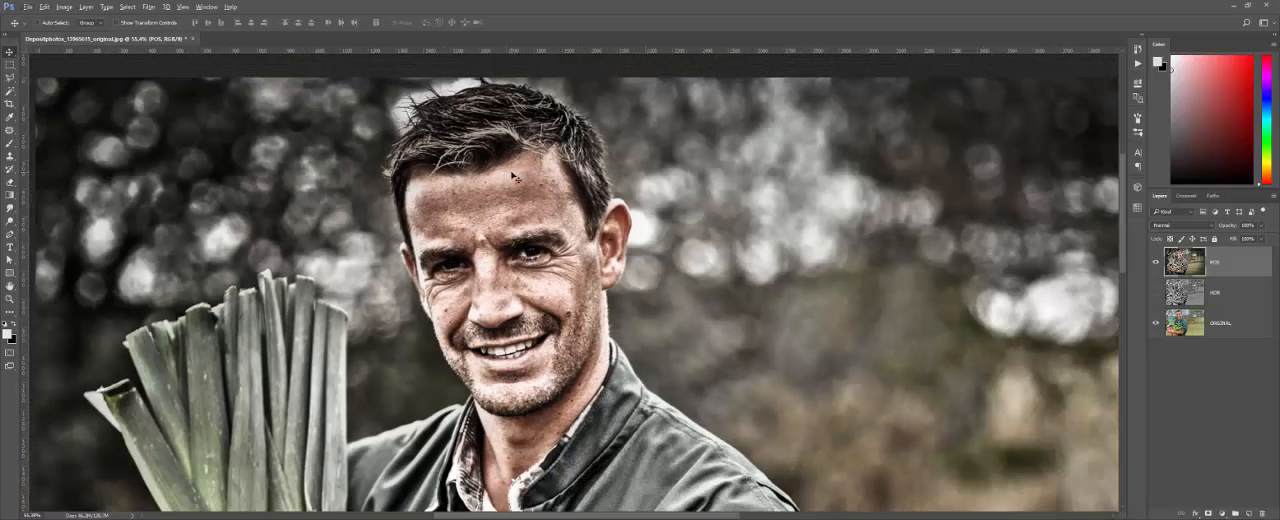
{"action": "scroll", "coordinate": [512, 177], "scroll_direction": "up", "scroll_amount": 1}
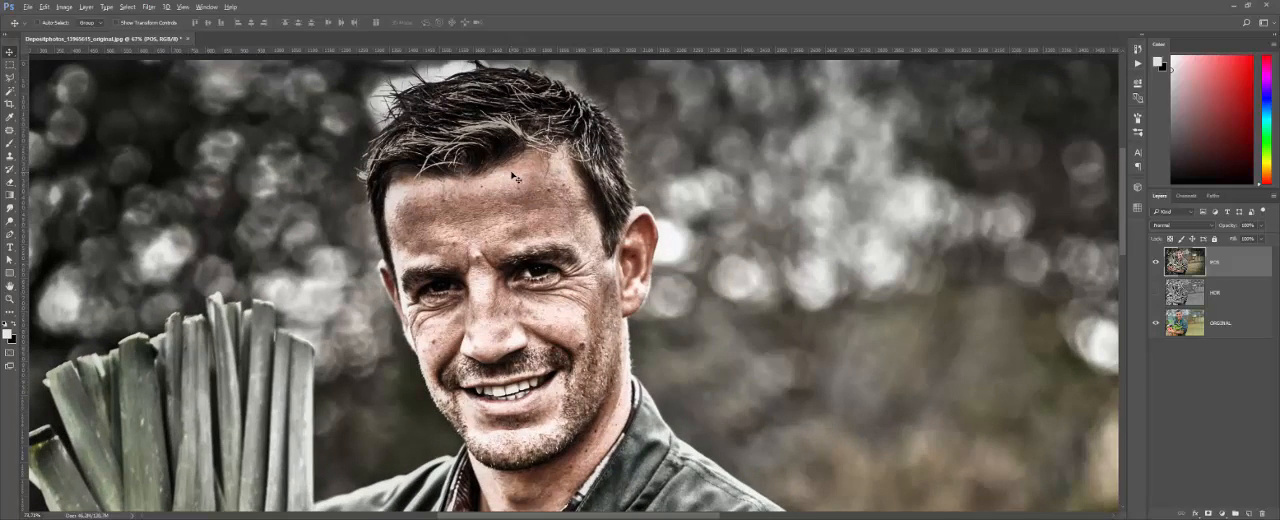
{"action": "scroll", "coordinate": [512, 177], "scroll_direction": "up", "scroll_amount": 2}
{"action": "scroll", "coordinate": [512, 175], "scroll_direction": "down", "scroll_amount": 3}
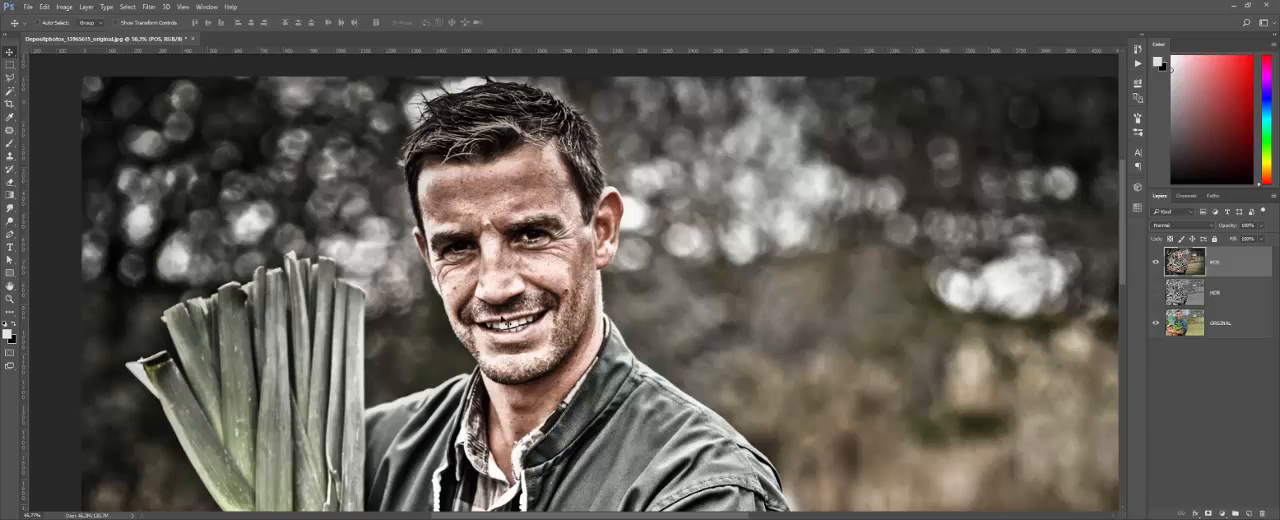
{"action": "scroll", "coordinate": [506, 322], "scroll_direction": "down", "scroll_amount": 3}
{"action": "scroll", "coordinate": [506, 322], "scroll_direction": "up", "scroll_amount": 3}
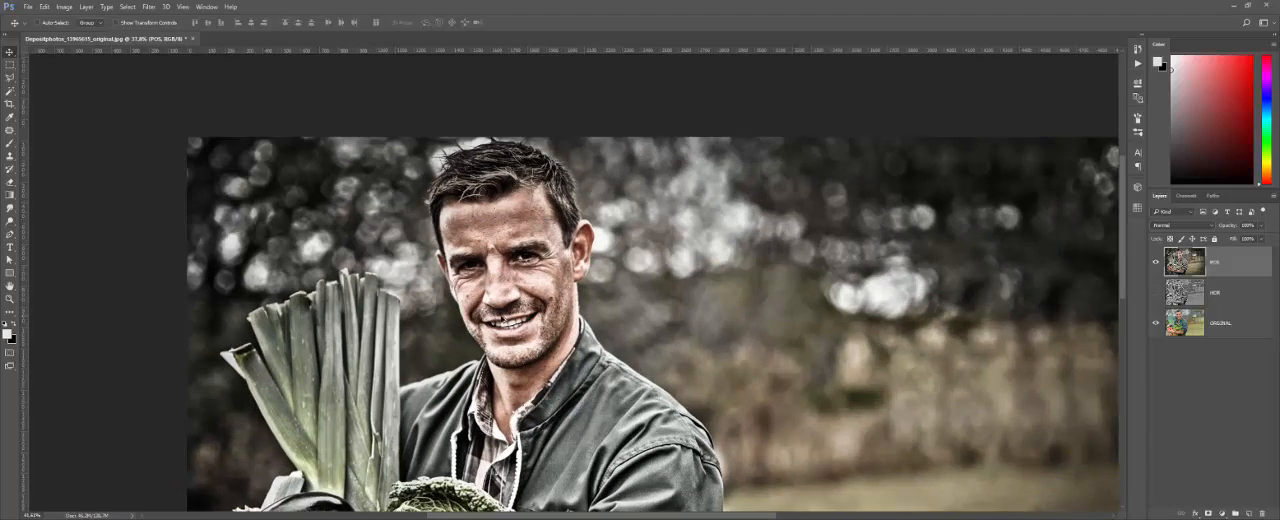